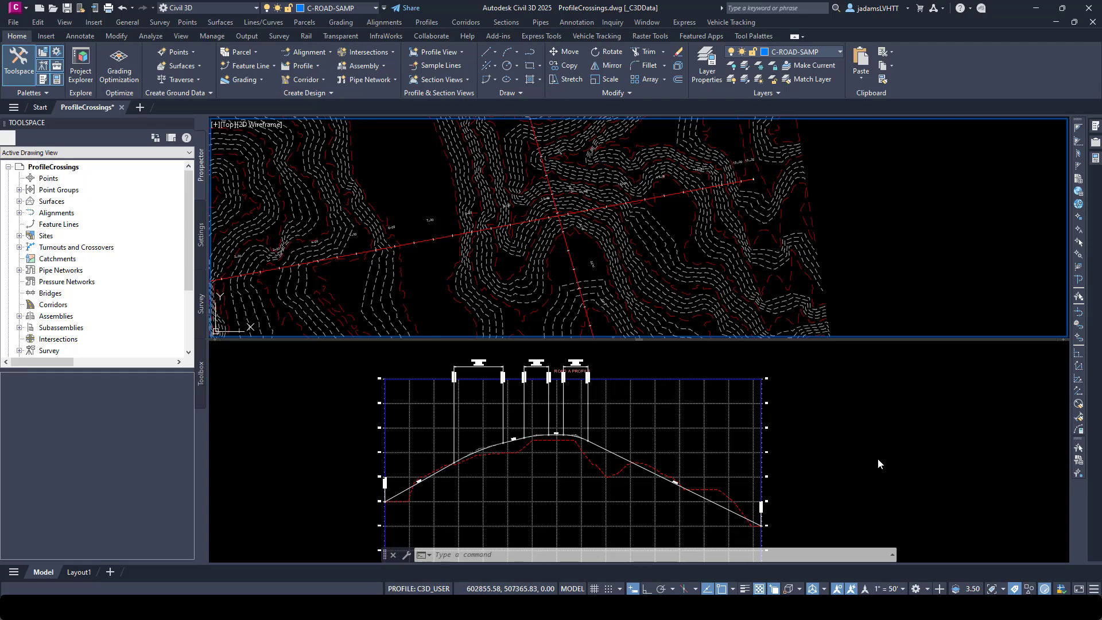
Centre the ROAD B PROFILE view, with its V-shaped dashed ground line, in the lower viewport.
left_click(842, 464)
scroll(842, 464, "down", 5)
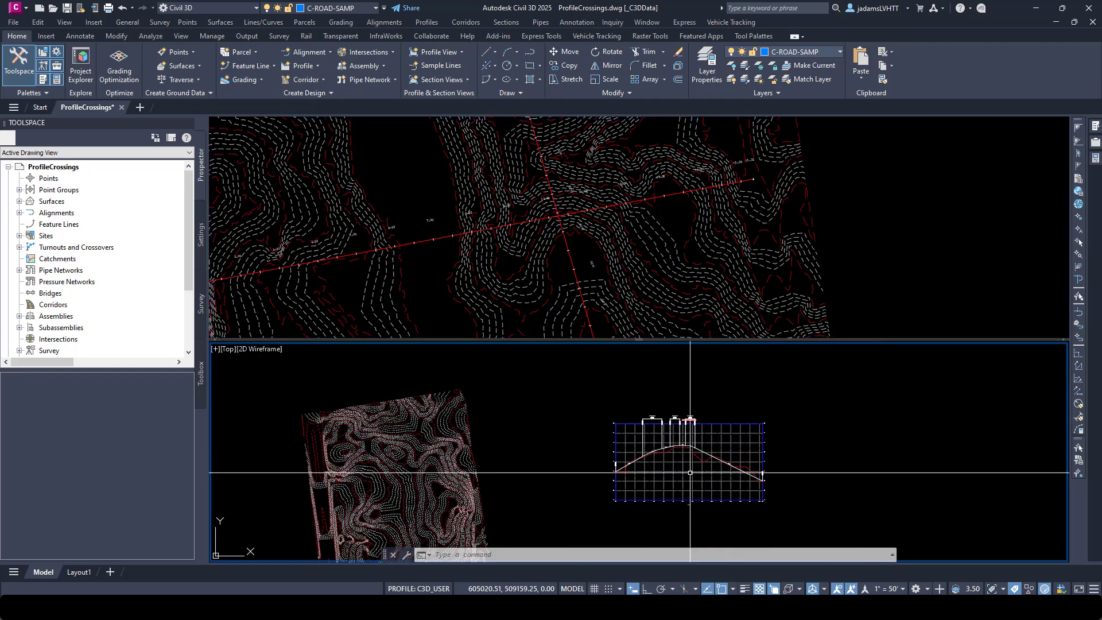
middle_click_drag(690, 472, 683, 474)
scroll(562, 394, "up", 2)
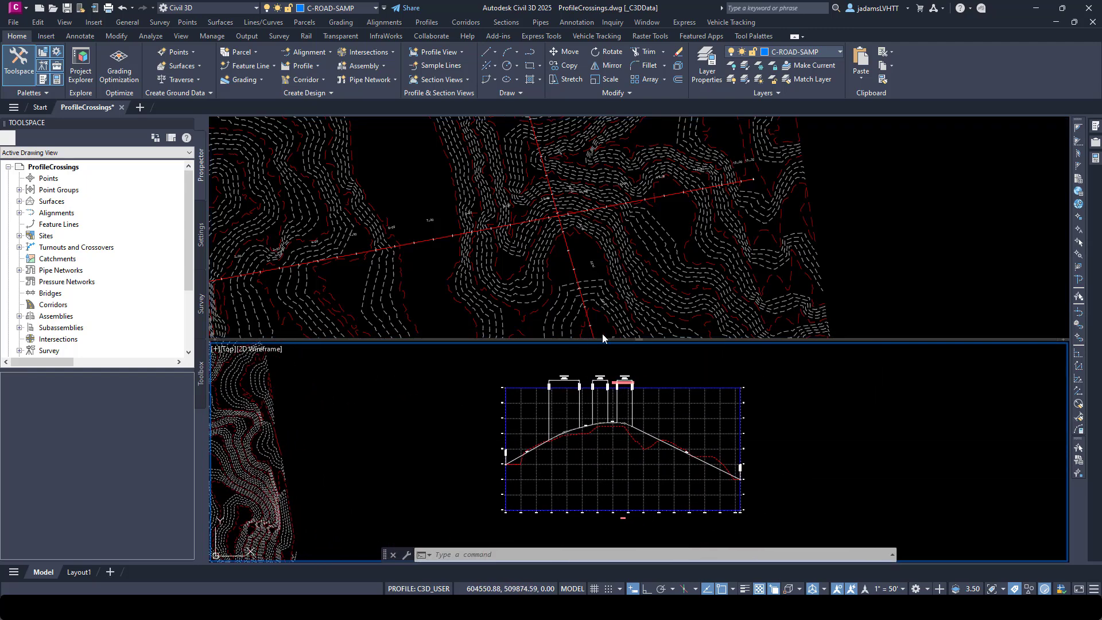
left_click(802, 453)
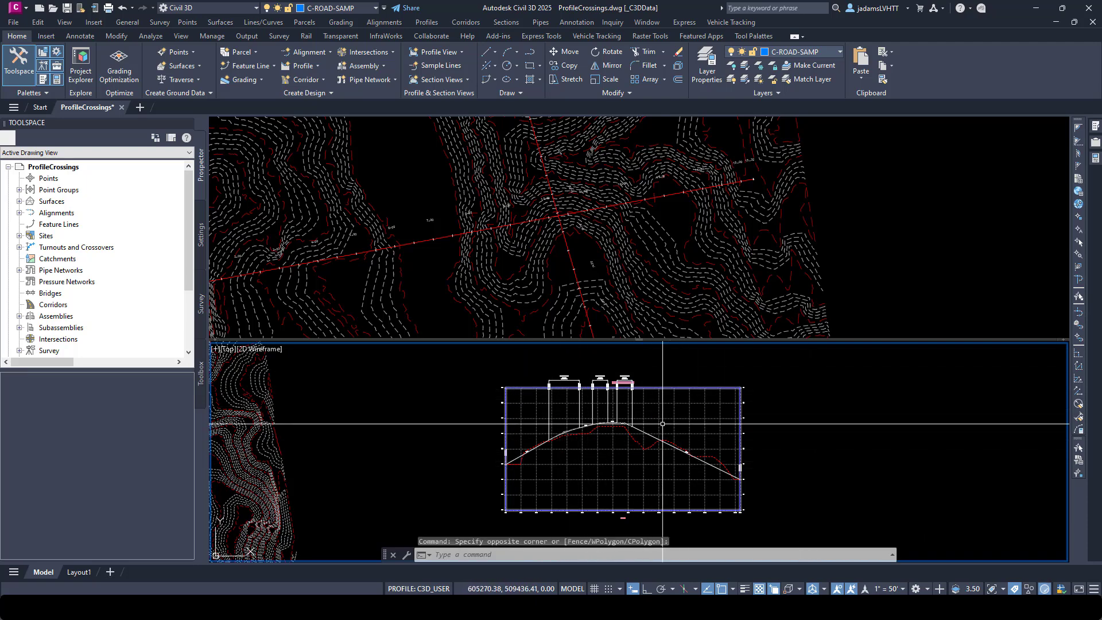
scroll(792, 478, "down", 2)
scroll(625, 424, "up", 2)
scroll(625, 424, "up", 2)
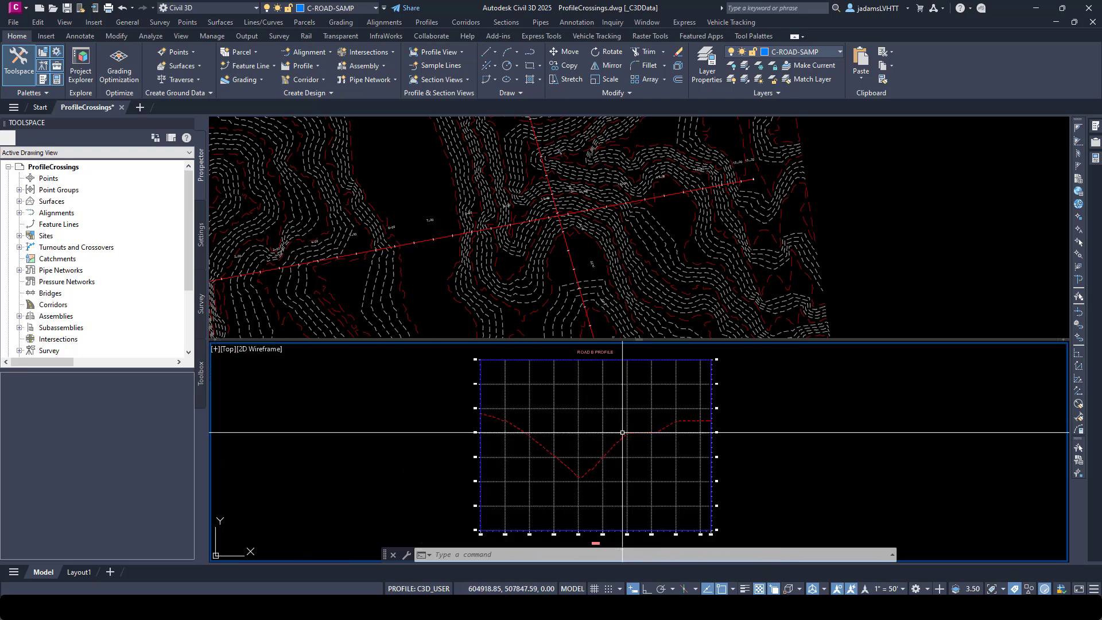
middle_click_drag(624, 425, 613, 431)
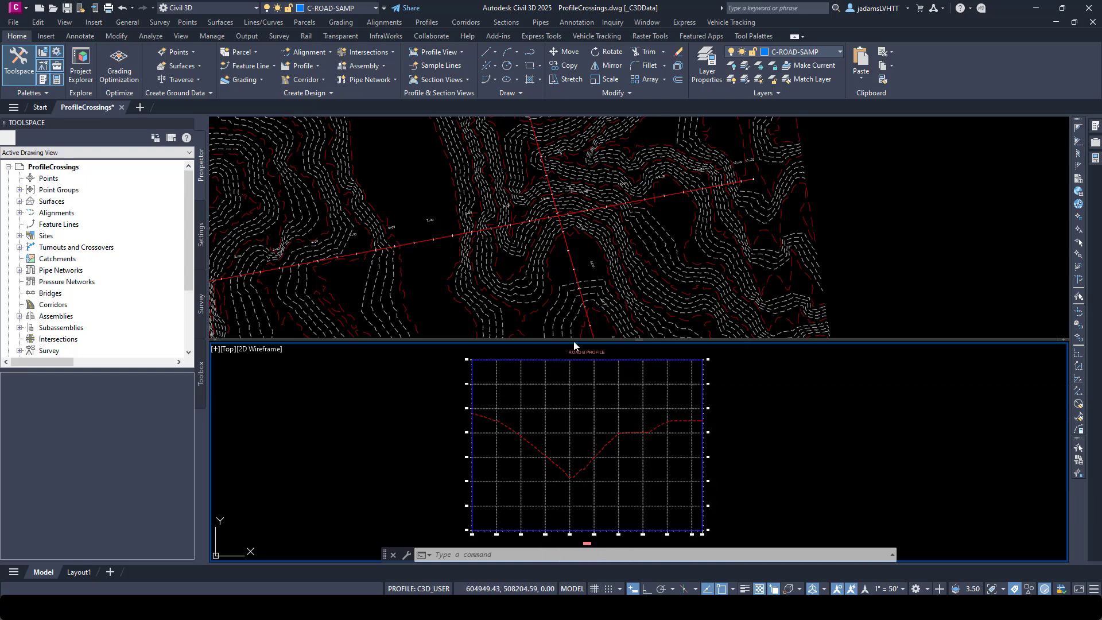
Zoom out in the plan and profile viewports to review both profile views.
left_click(824, 211)
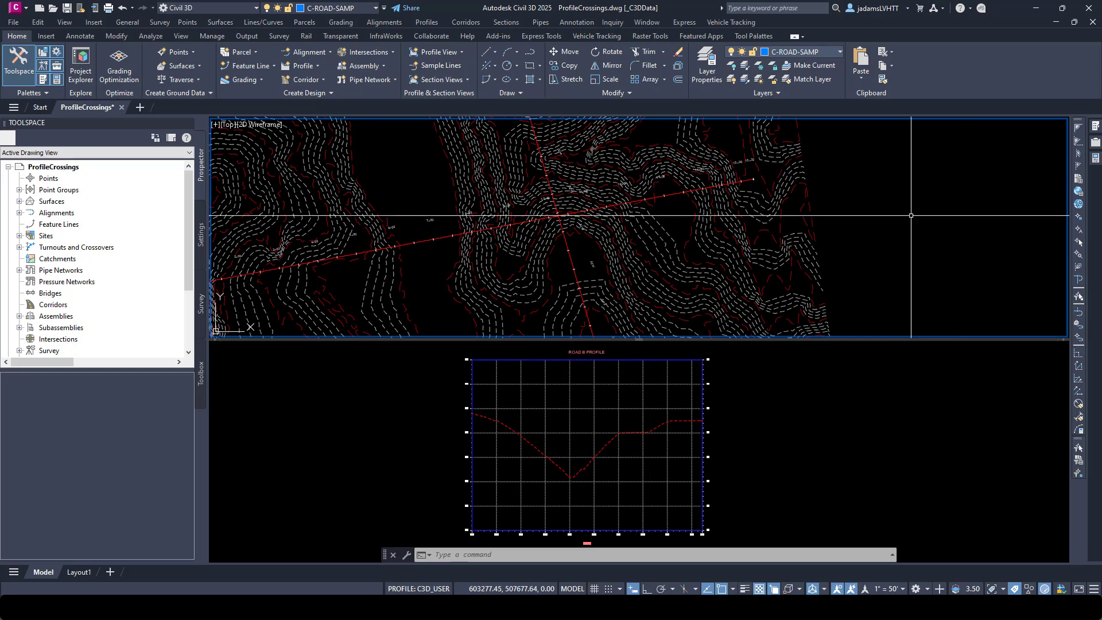
scroll(805, 231, "down", 5)
left_click(593, 373)
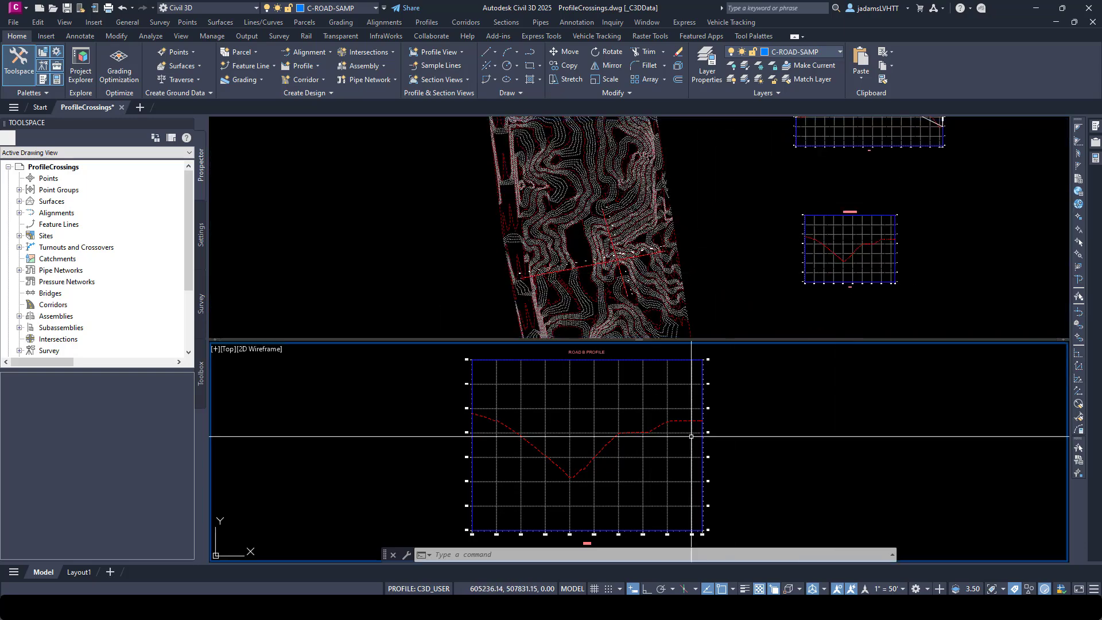
scroll(626, 395, "down", 5)
scroll(626, 395, "up", 5)
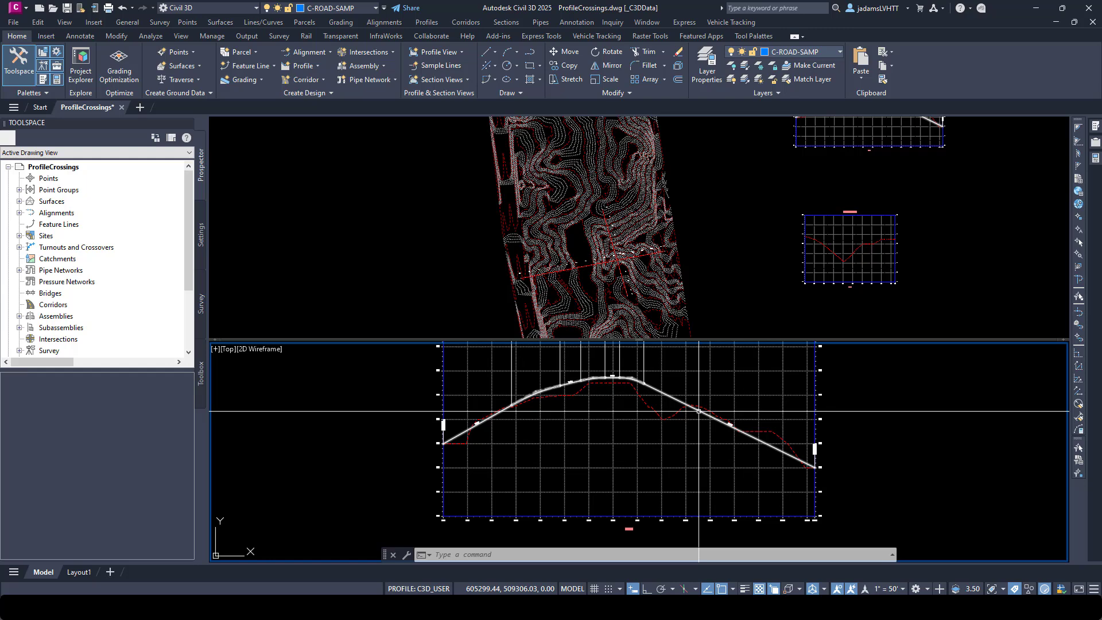
scroll(699, 411, "up", 4)
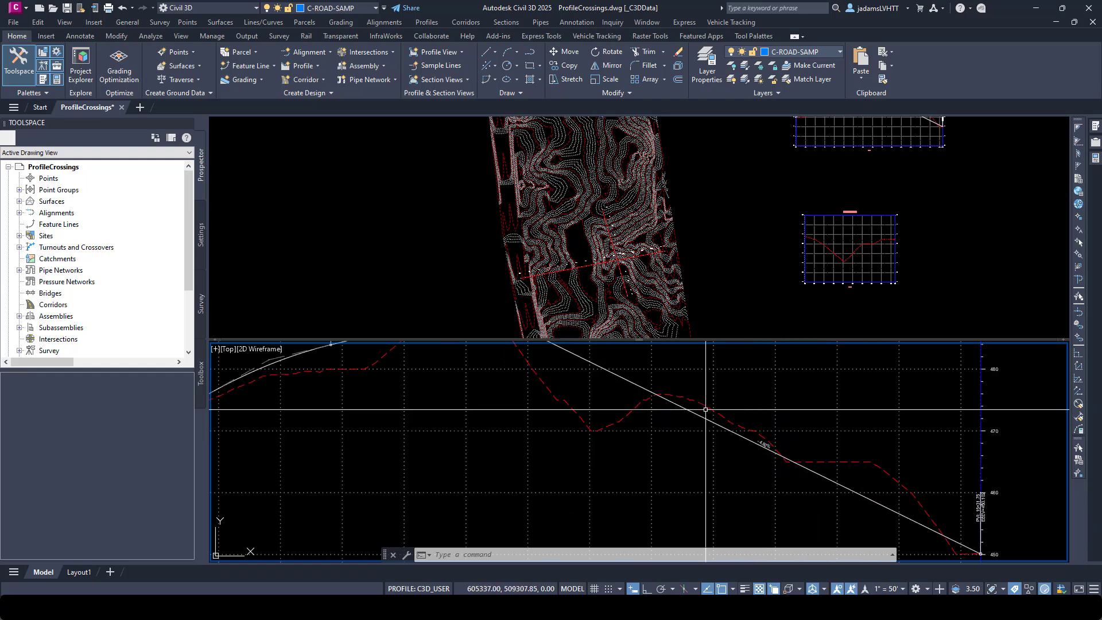
left_click(702, 261)
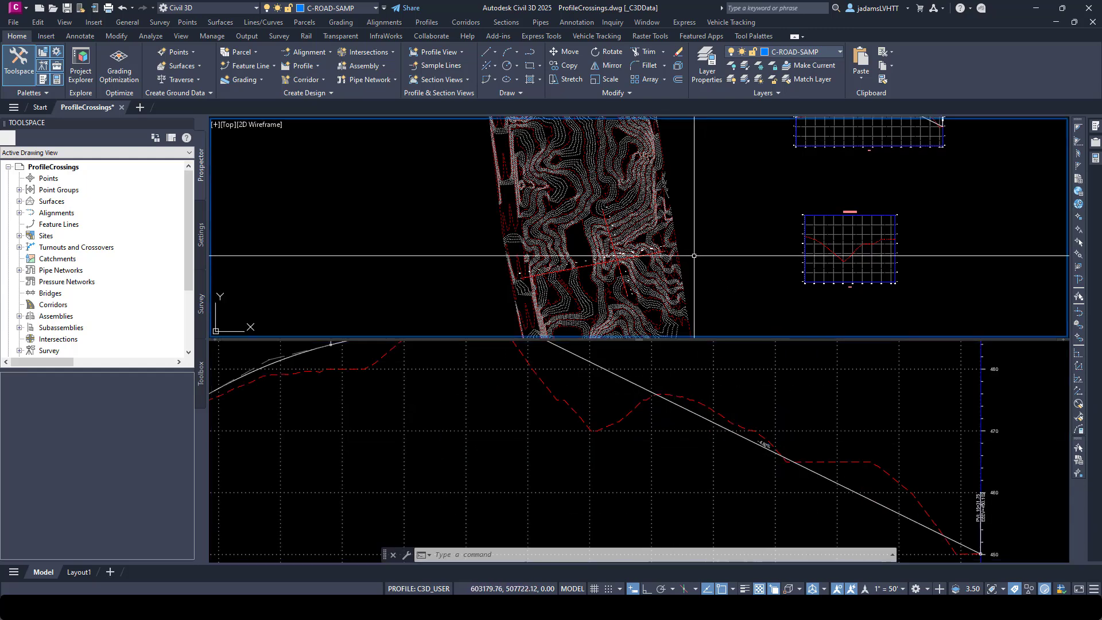
left_click(697, 381)
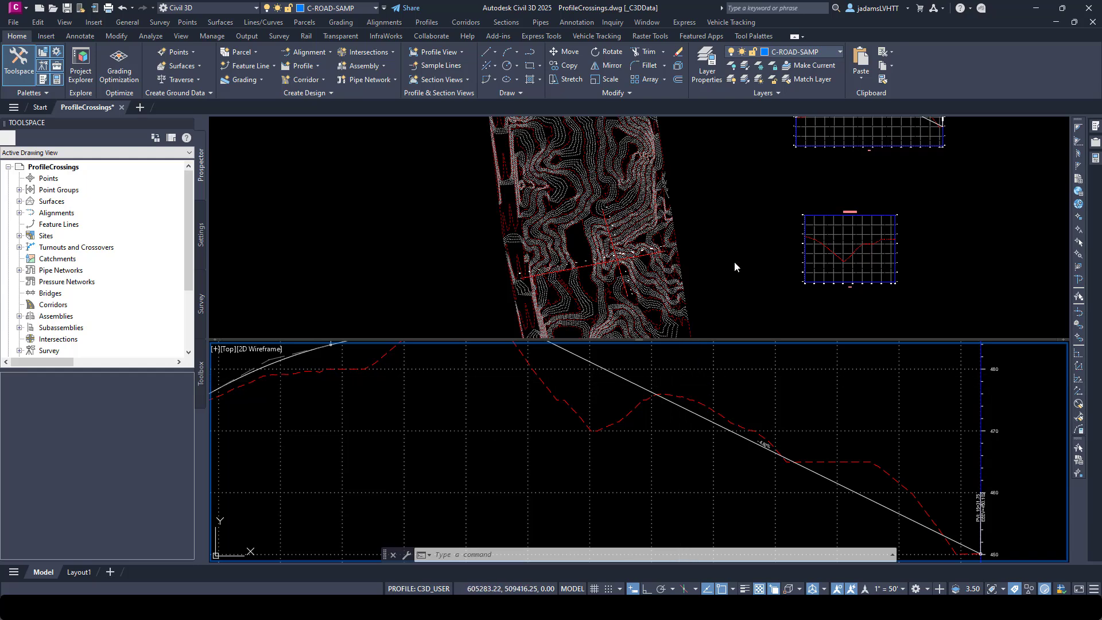
Return the profile viewport to ROAD B PROFILE and zoom the plan onto the alignment crossing.
left_click(699, 383)
scroll(680, 385, "down", 6)
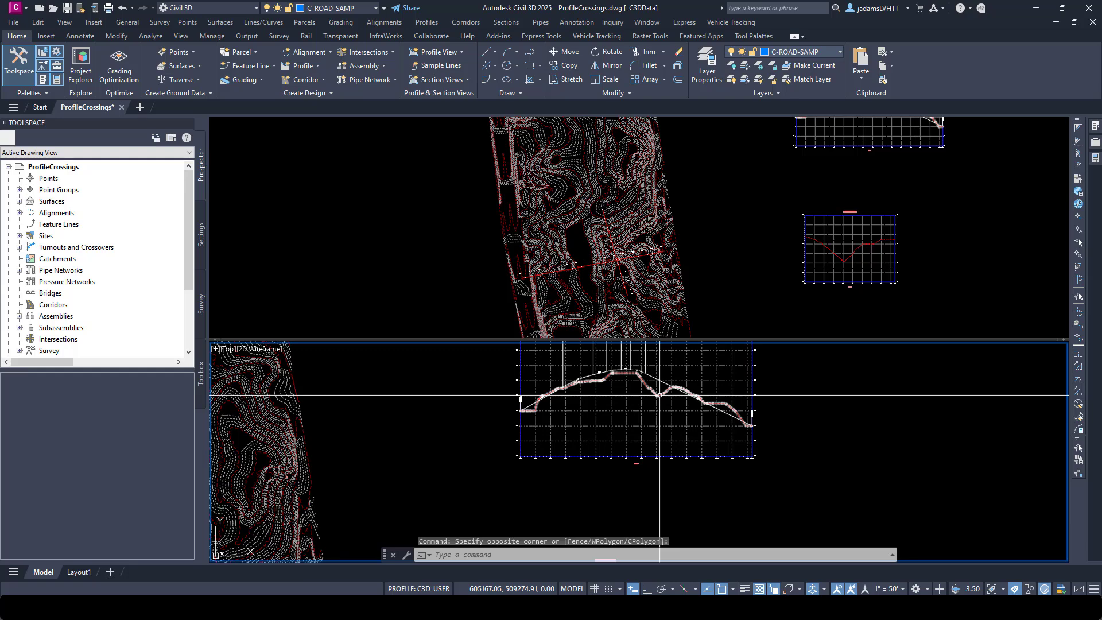
middle_click_drag(634, 440, 608, 416)
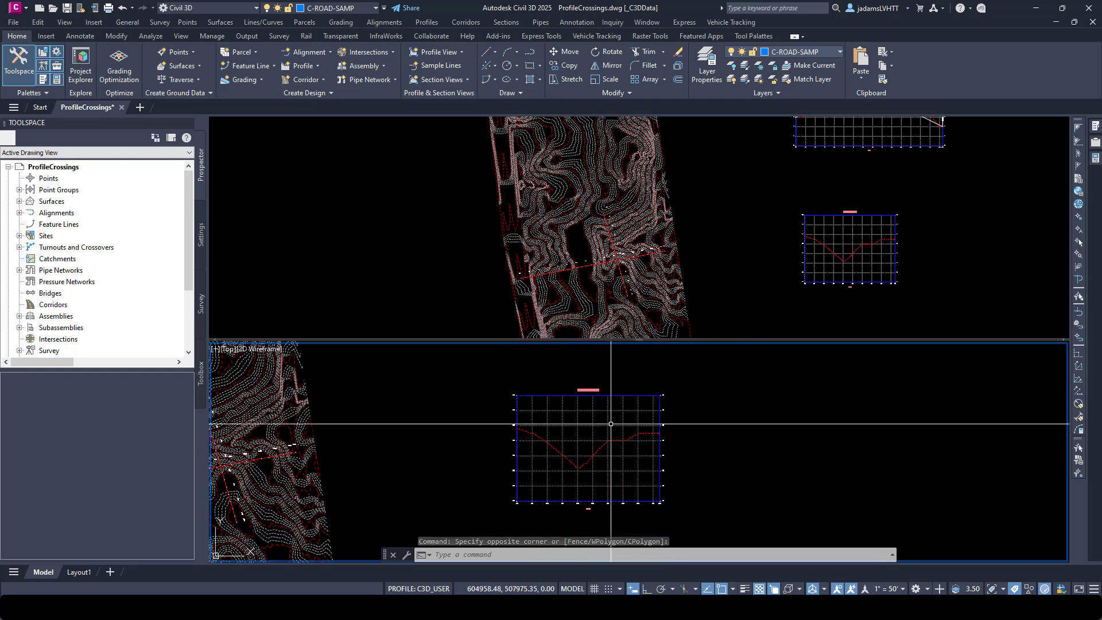
scroll(581, 495, "up", 2)
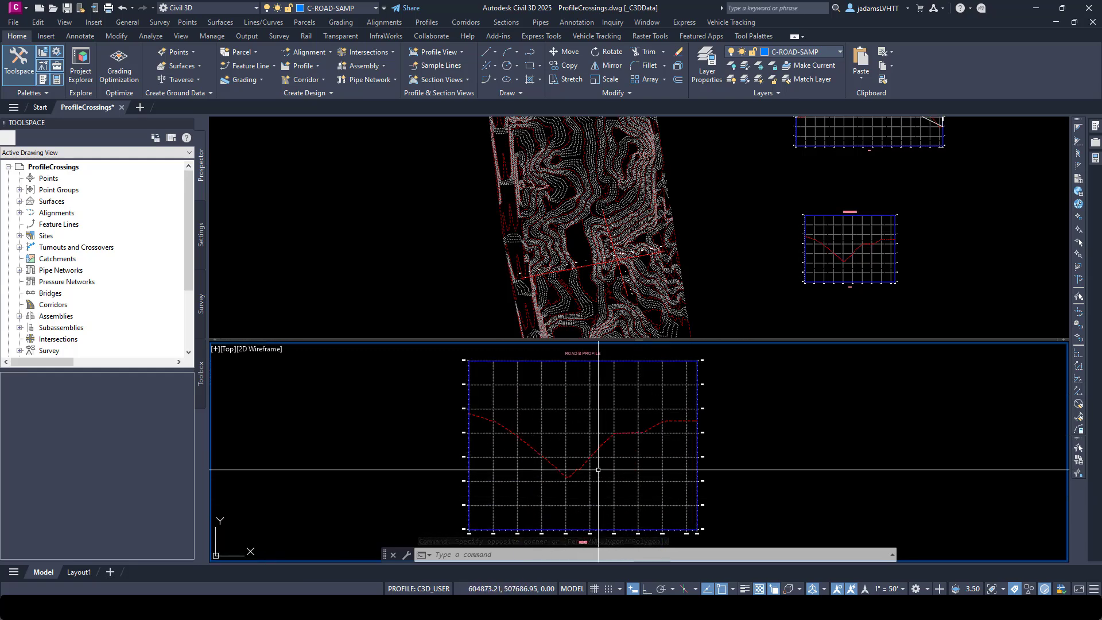
left_click(608, 238)
scroll(642, 235, "up", 5)
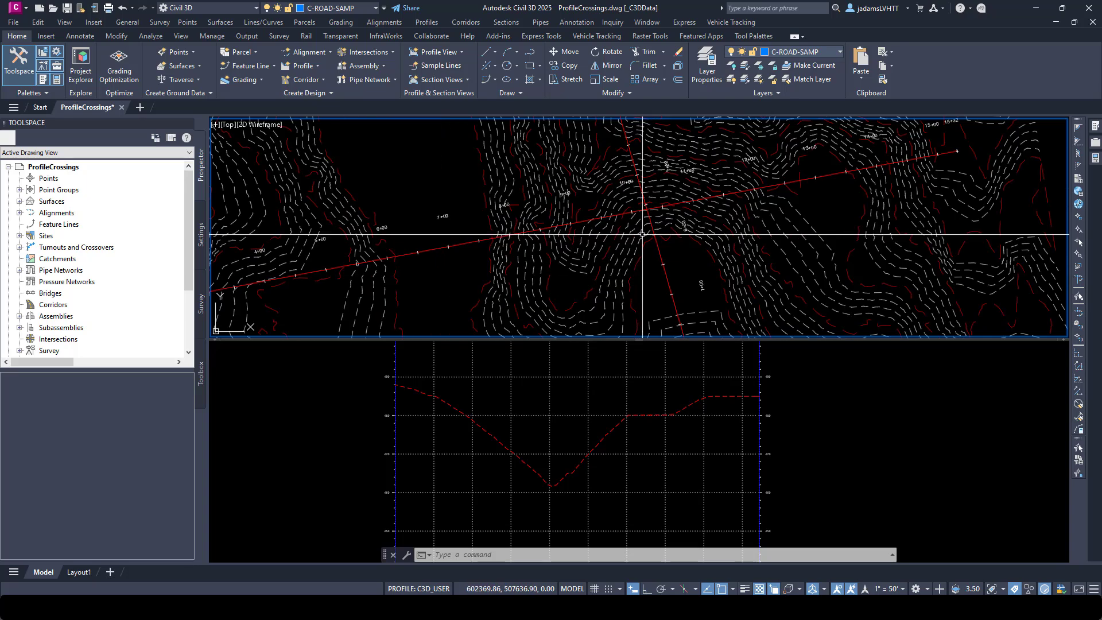
Centre the road crossing in plan, then start a selection at the ROAD B profile view grid.
middle_click_drag(652, 212, 565, 238)
left_click(782, 412)
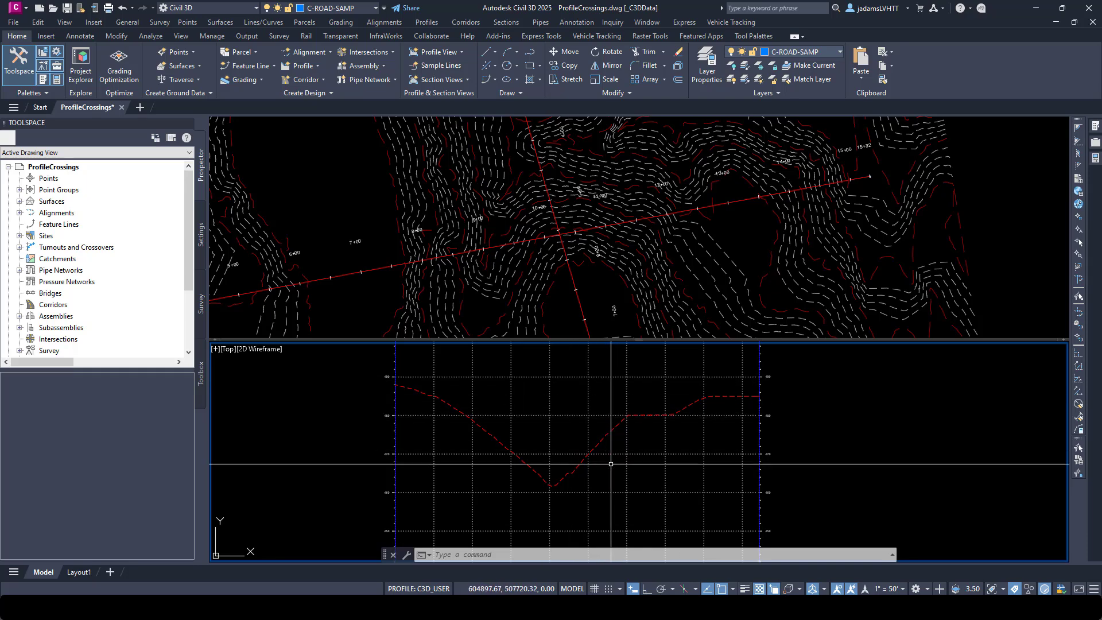
left_click(600, 398)
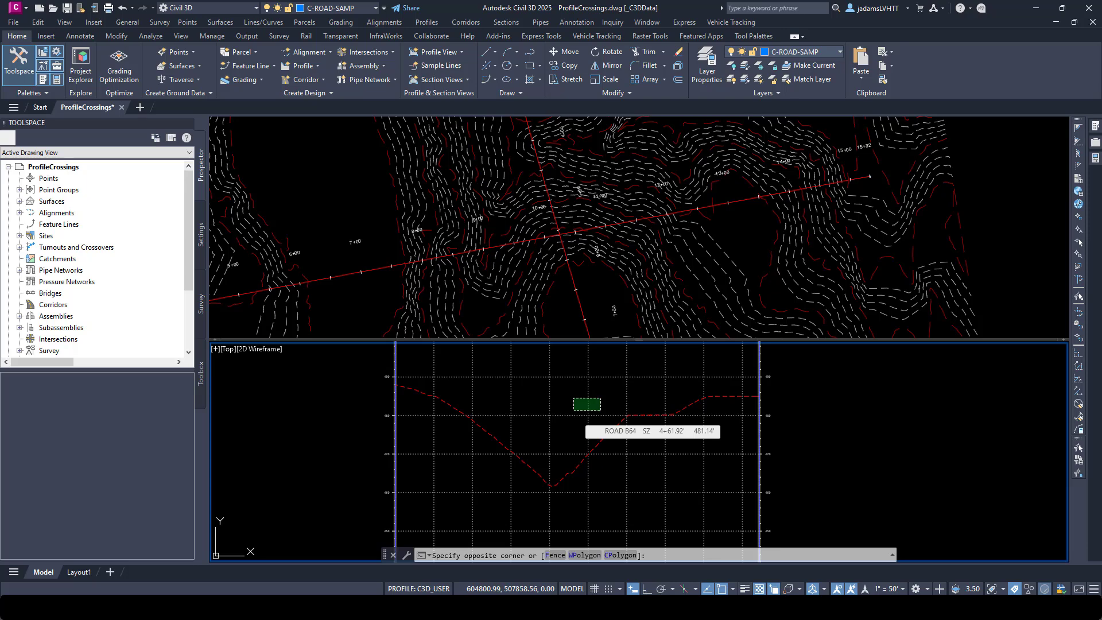
Select the ROAD B profile view and run Add Crossings To Profile View, picking the ROAD A alignment.
left_click(573, 411)
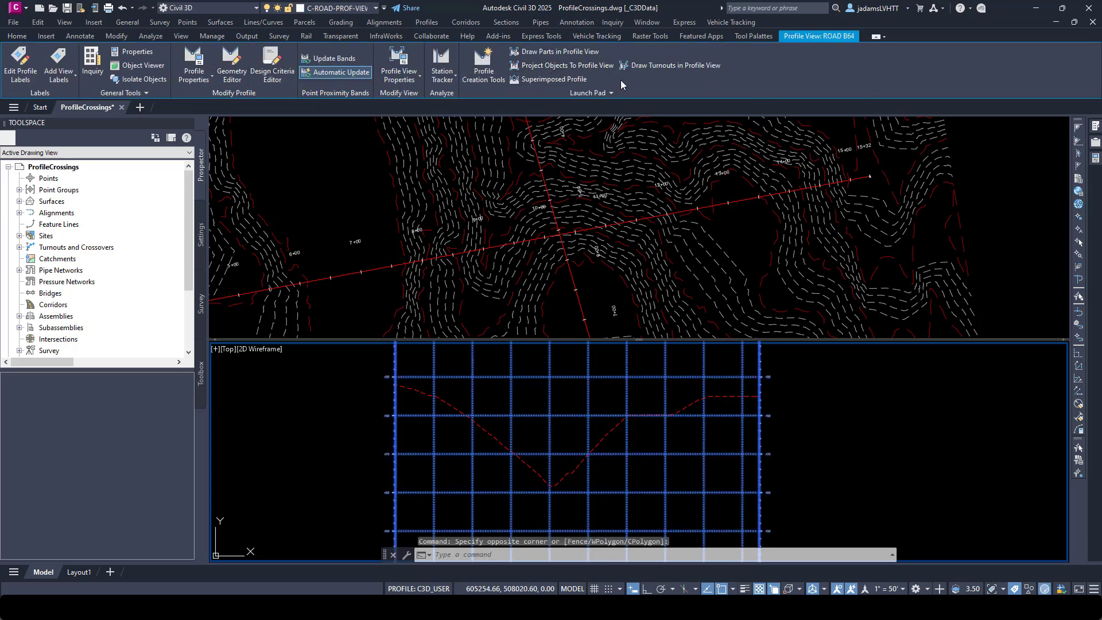
left_click(610, 92)
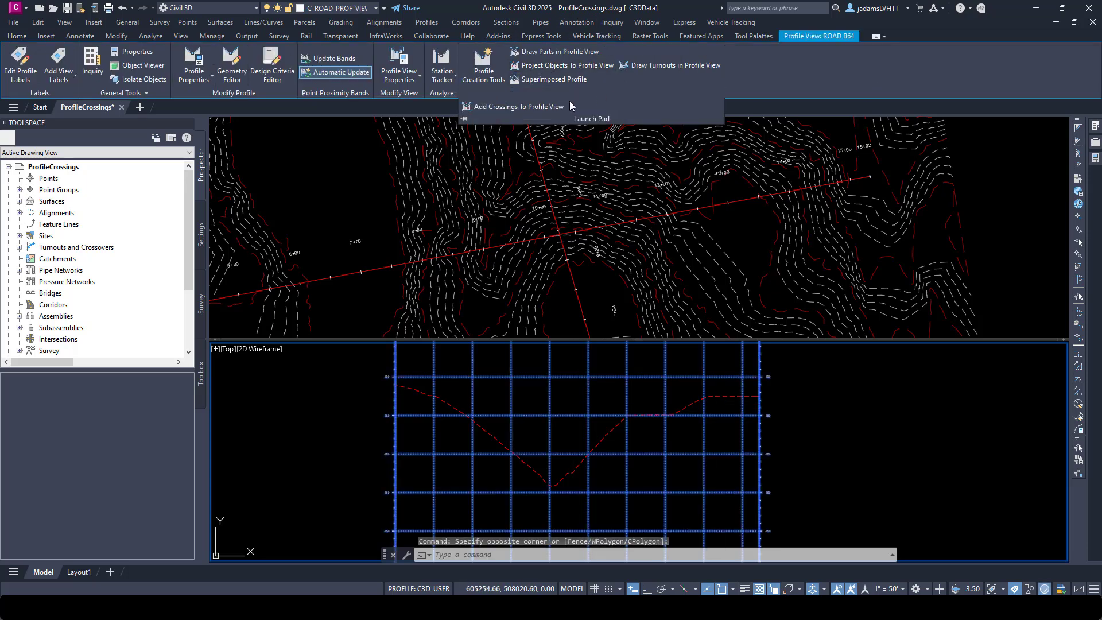
left_click(507, 107)
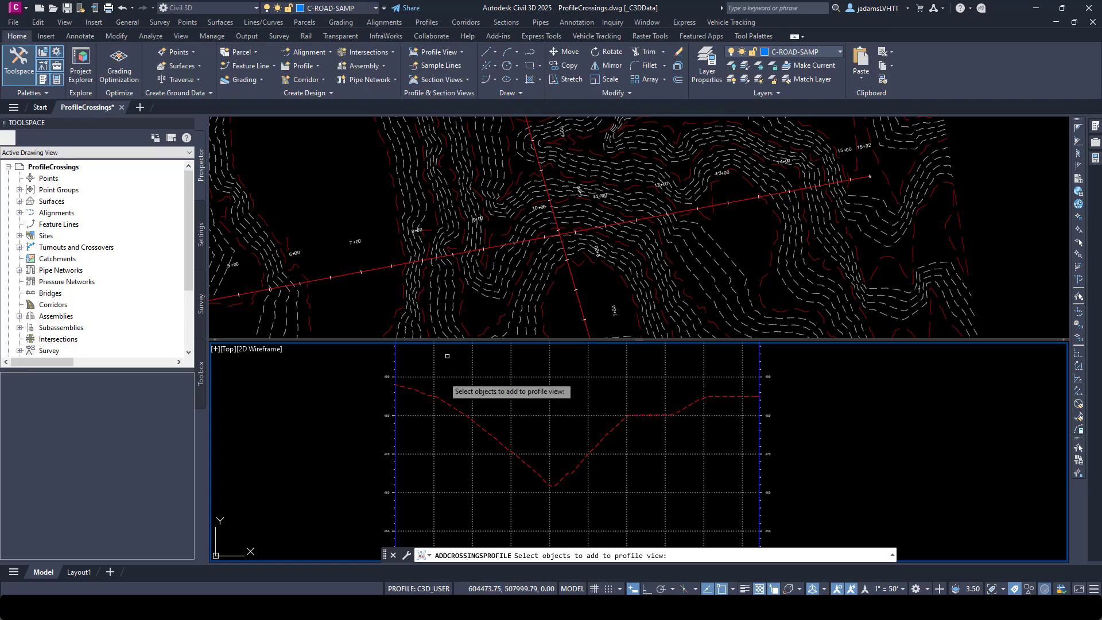
left_click(373, 256)
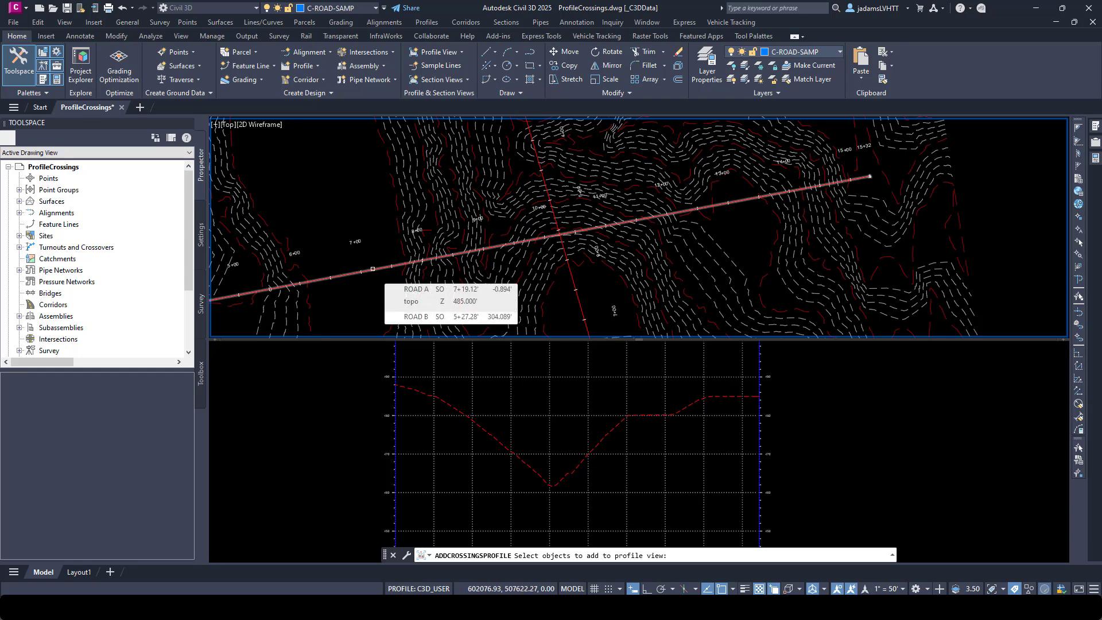
left_click(373, 268)
key("Return")
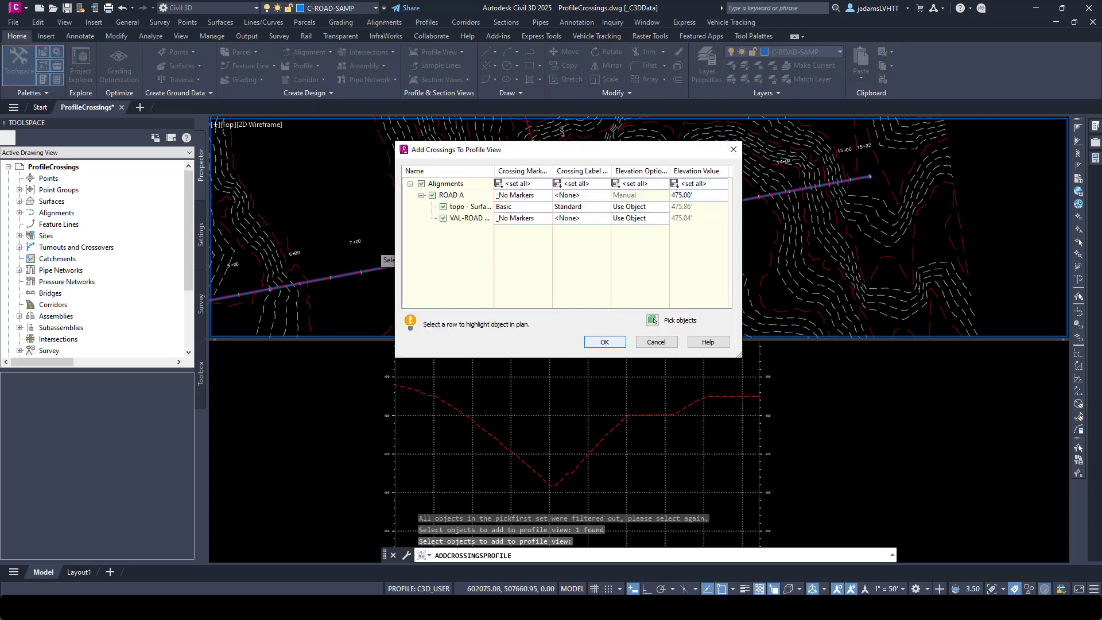
Toggle the topo surface and other road rows, then return to the ROAD A row.
left_click(456, 196)
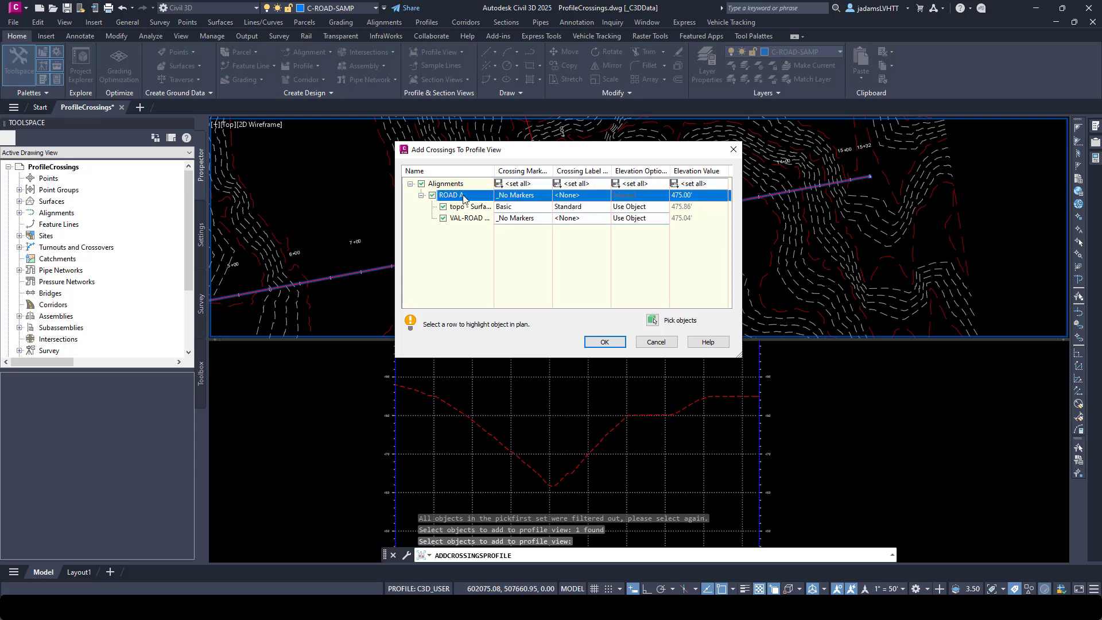
left_click(462, 210)
left_click(461, 213)
left_click(461, 211)
left_click(460, 214)
left_click(461, 197)
Set ROAD A's crossing marker style to PROFILE CROSSING ALIGNMENT.
left_click(533, 199)
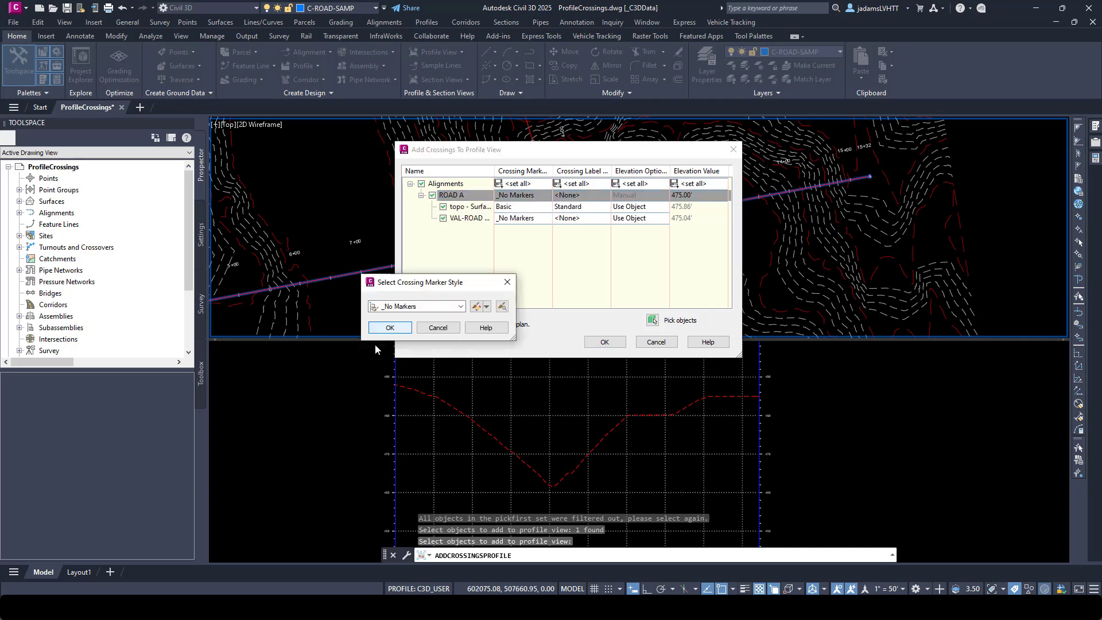
left_click(414, 309)
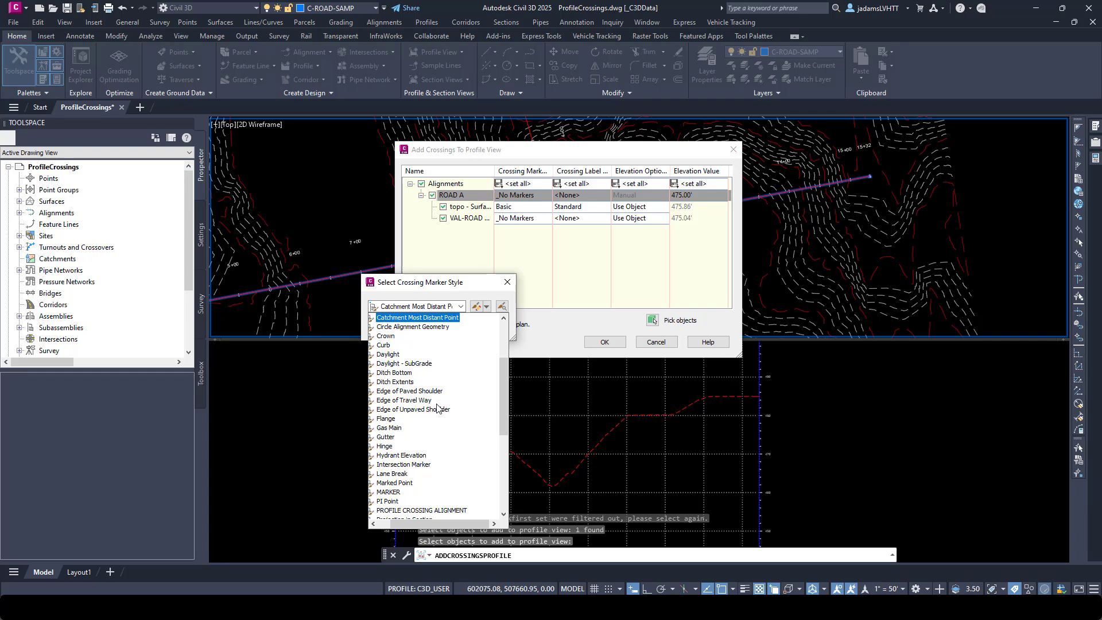
scroll(436, 441, "down", 5)
left_click(434, 455)
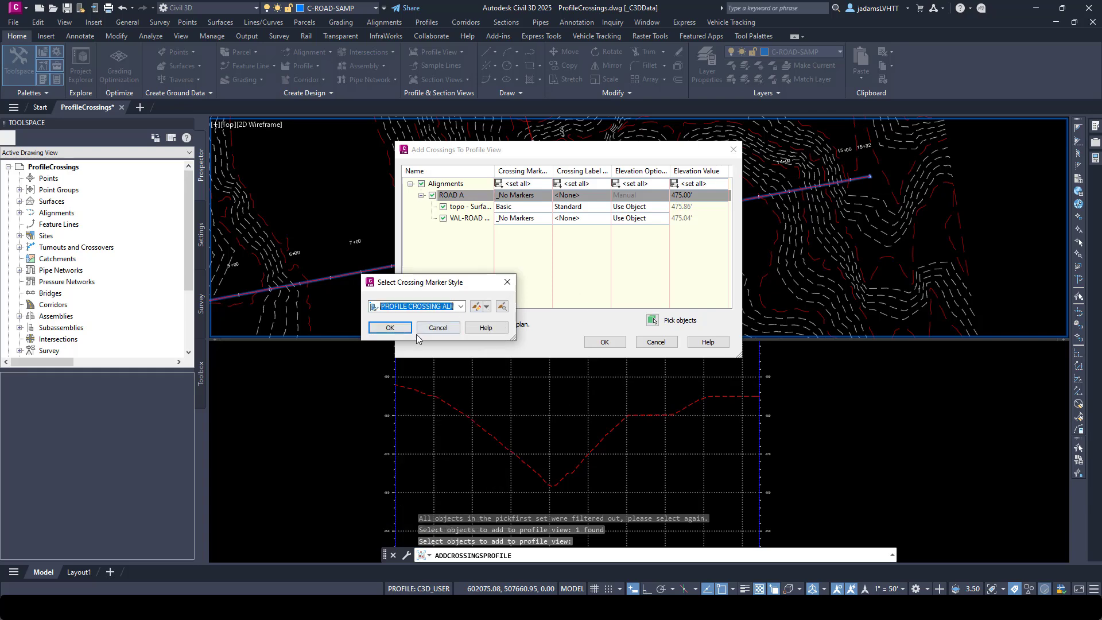
left_click(390, 328)
Set ROAD A's crossing label style to ACC ALIGNMENT CROSSING MARKER.
left_click(585, 195)
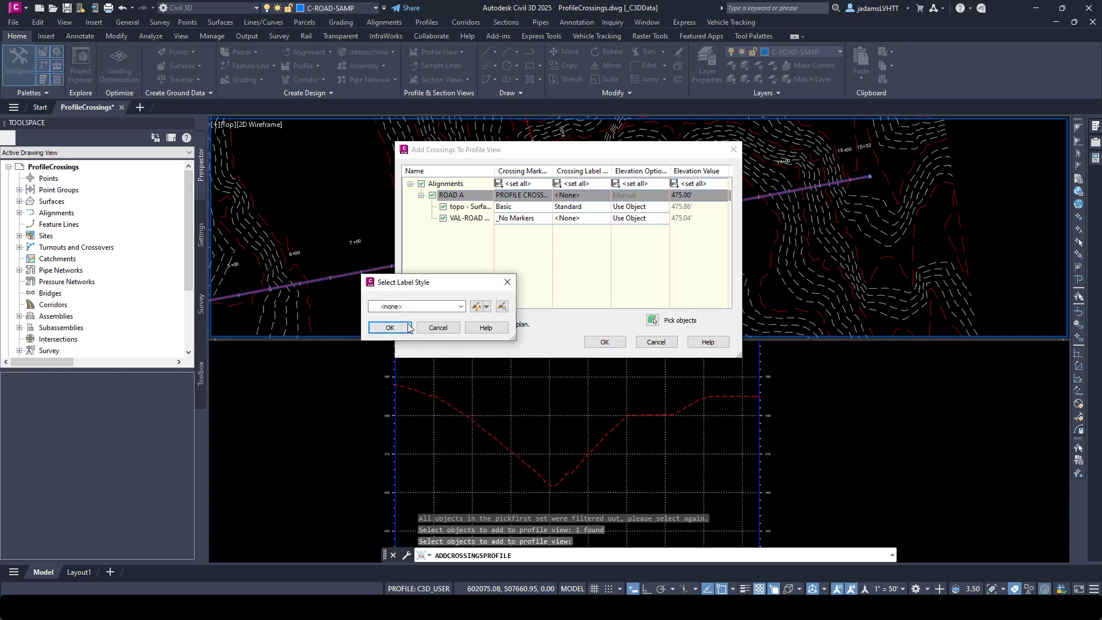
left_click(421, 310)
left_click(441, 336)
left_click(390, 327)
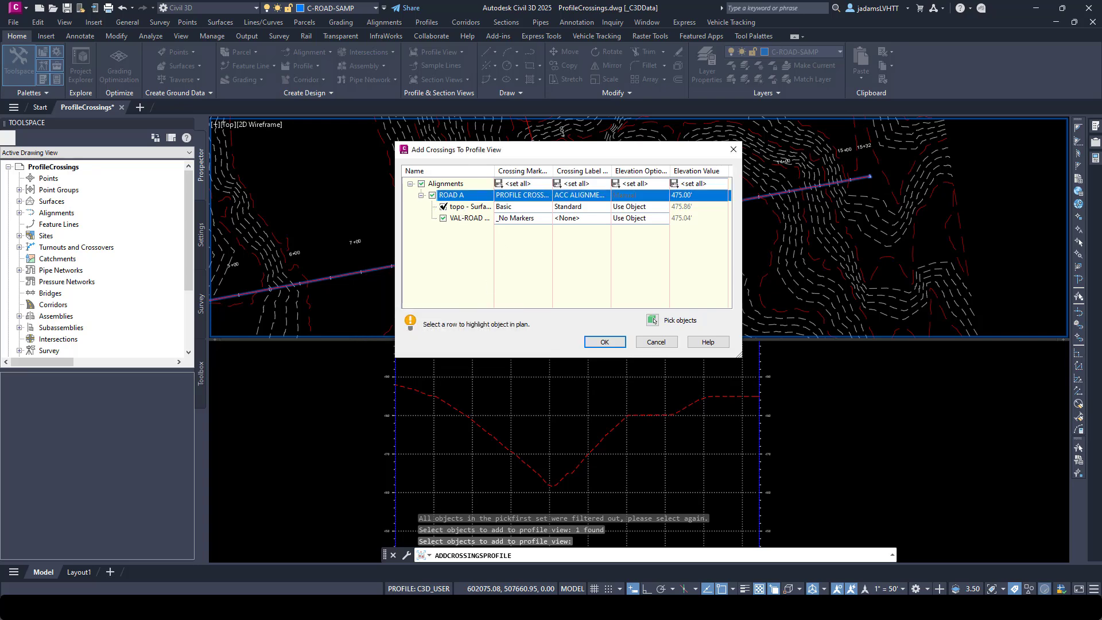
Give the VAL-ROAD design profile row the ACC ALIGNMENT crossing label and apply the crossings.
key("Down")
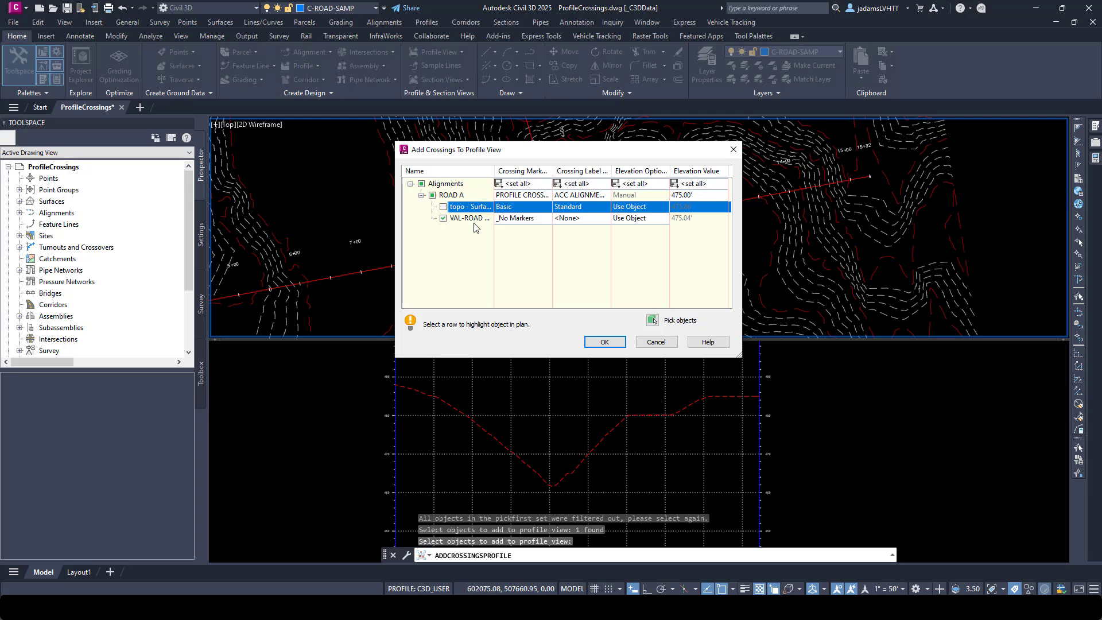
left_click(471, 219)
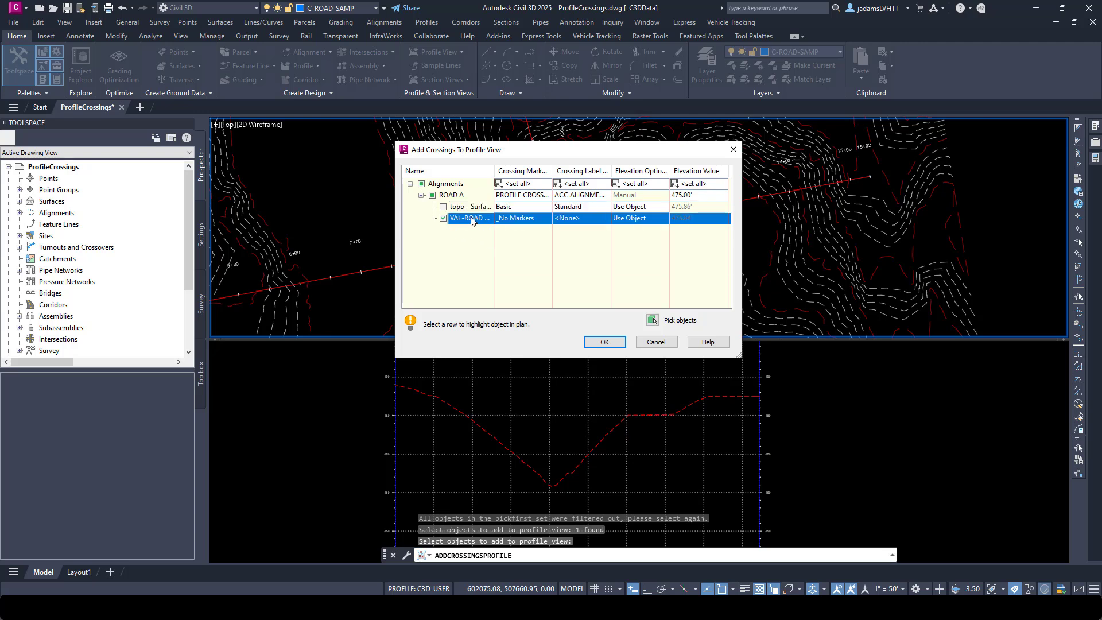
left_click(537, 218)
left_click(390, 327)
left_click(581, 218)
left_click(410, 307)
left_click(467, 339)
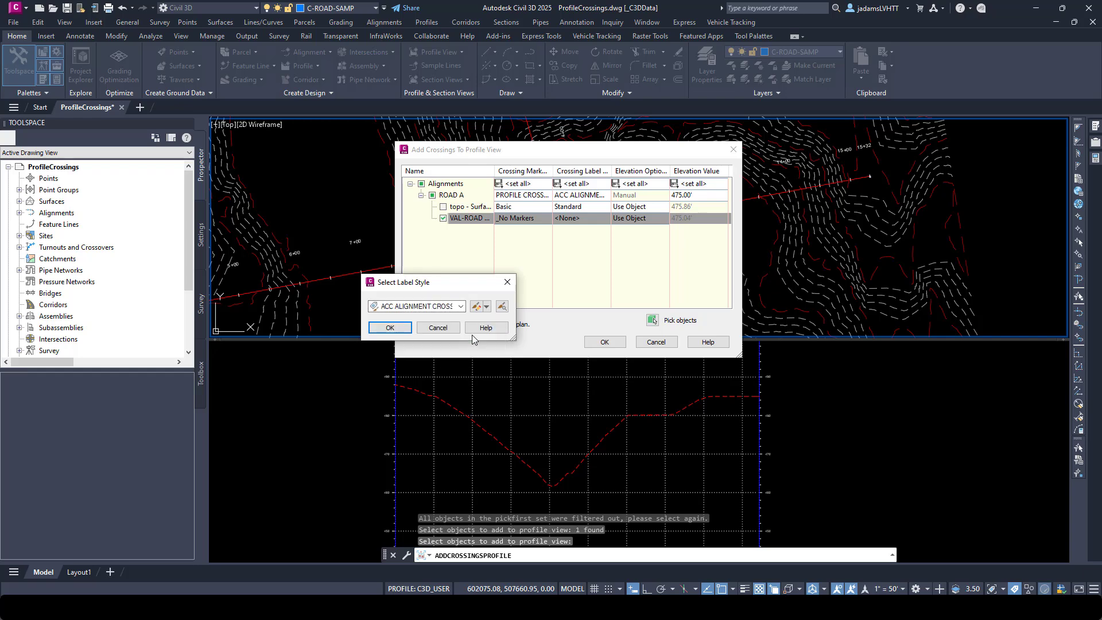
left_click(401, 327)
left_click(604, 343)
left_click(656, 446)
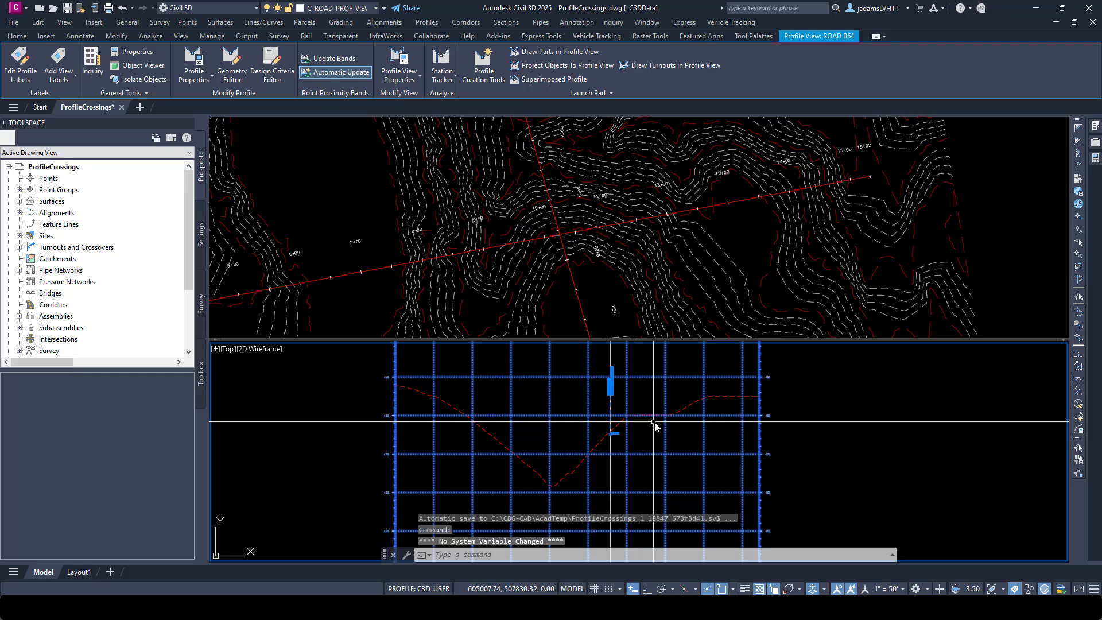
key("Escape")
key("Escape")
scroll(614, 378, "up", 4)
scroll(614, 396, "down", 5)
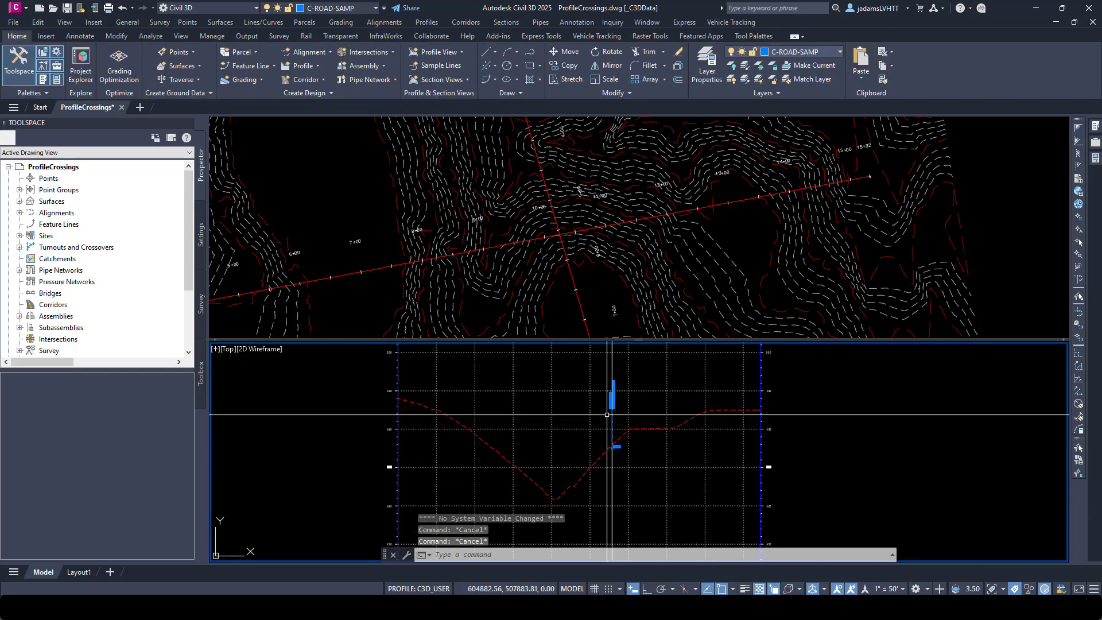
scroll(606, 415, "up", 8)
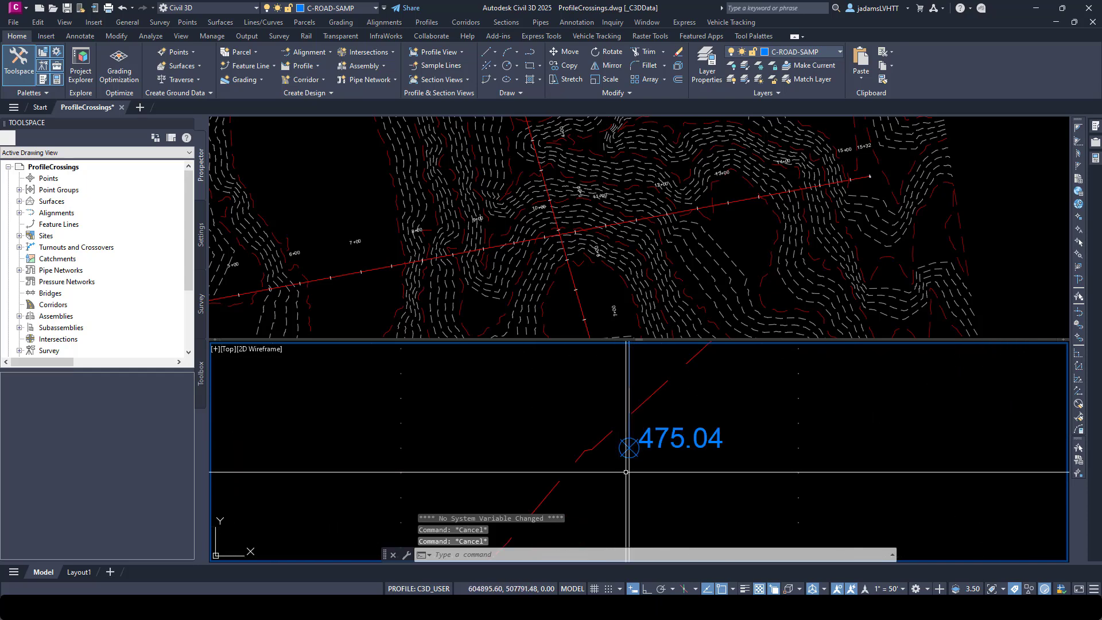
scroll(629, 467, "down", 3)
scroll(625, 479, "up", 4)
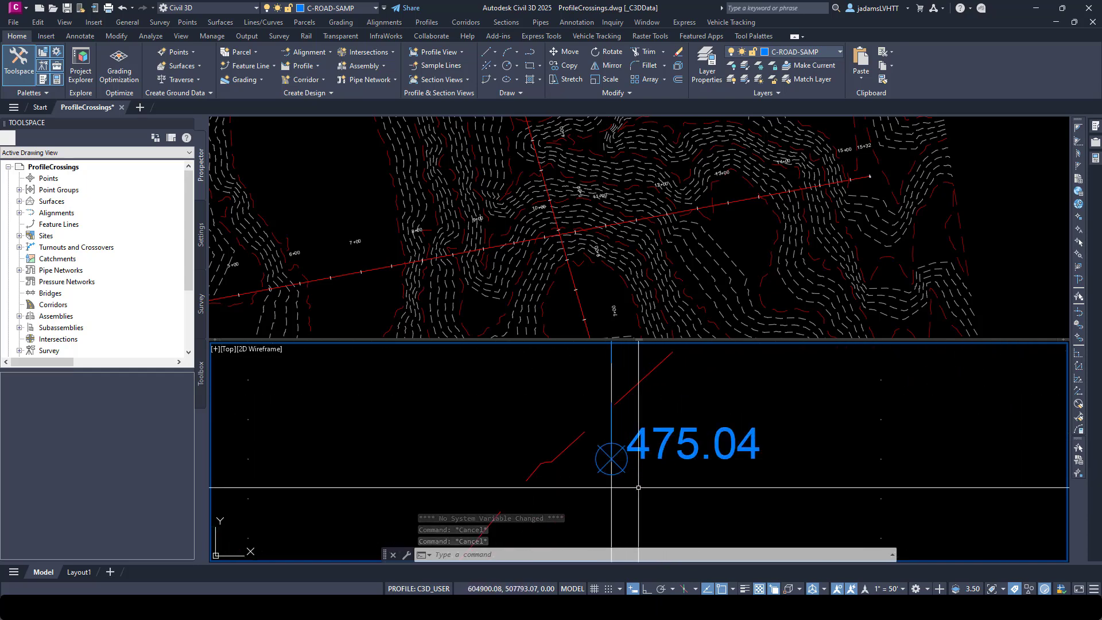
left_click(612, 456)
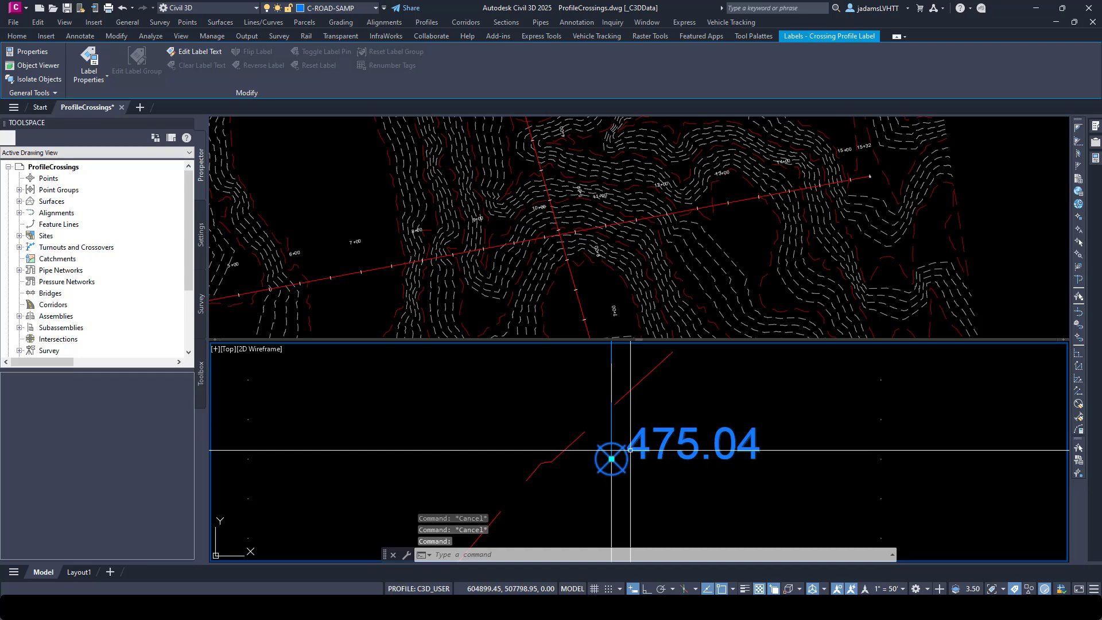
key("Escape")
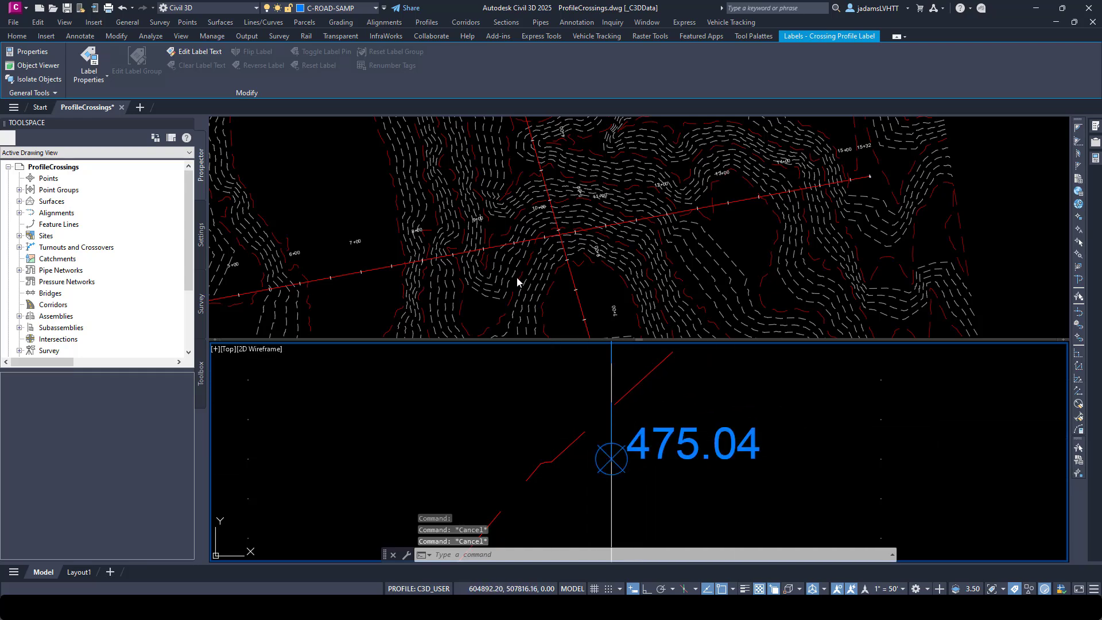
left_click(682, 229)
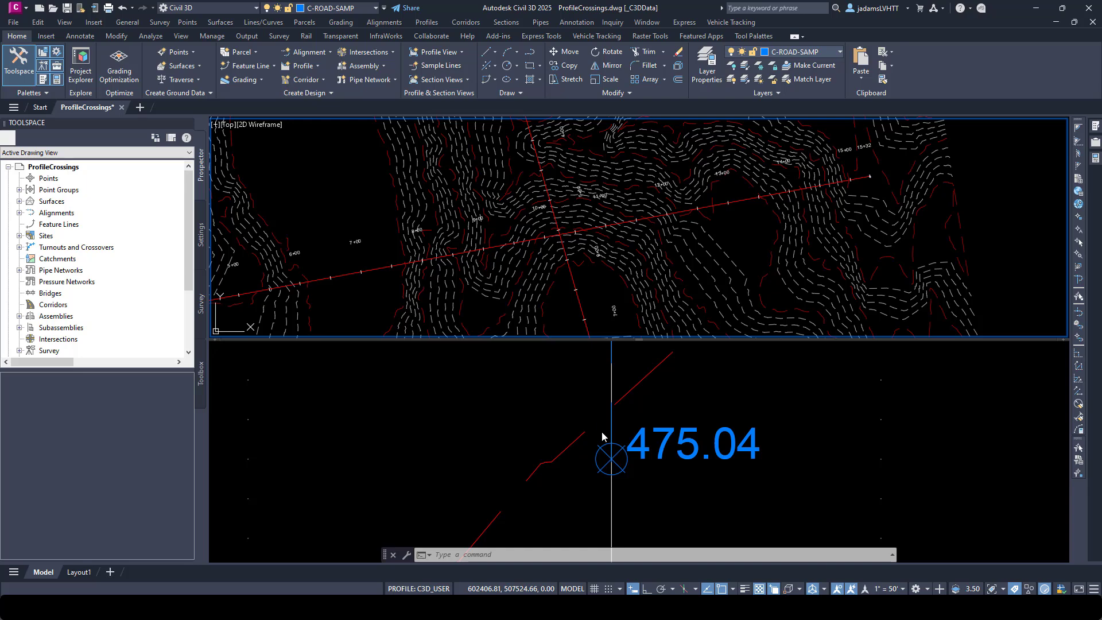
left_click(690, 488)
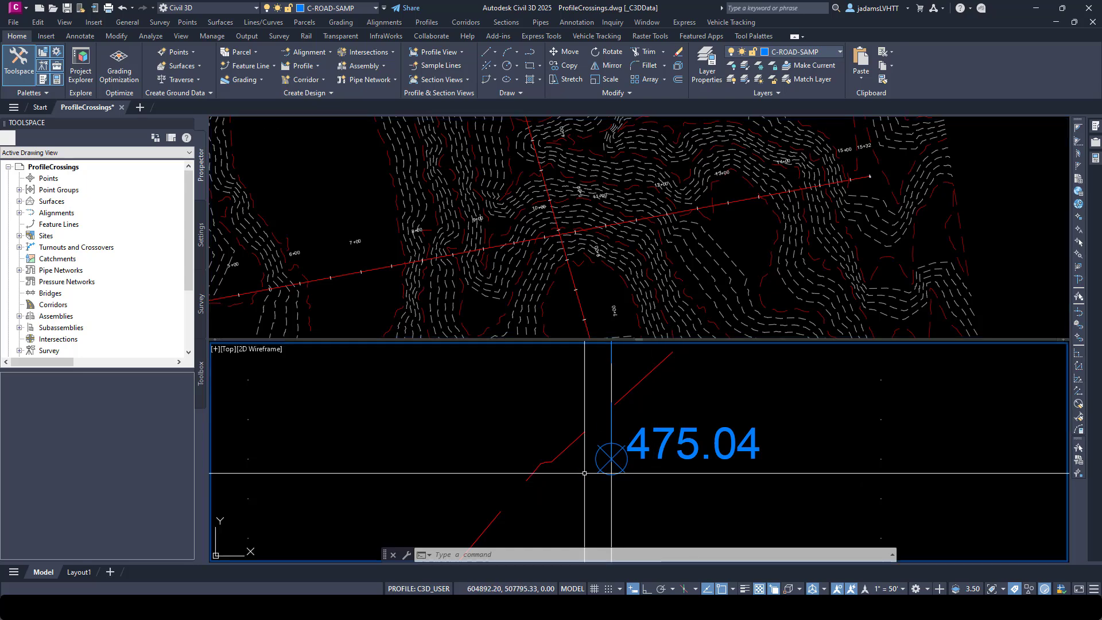
left_click(638, 445)
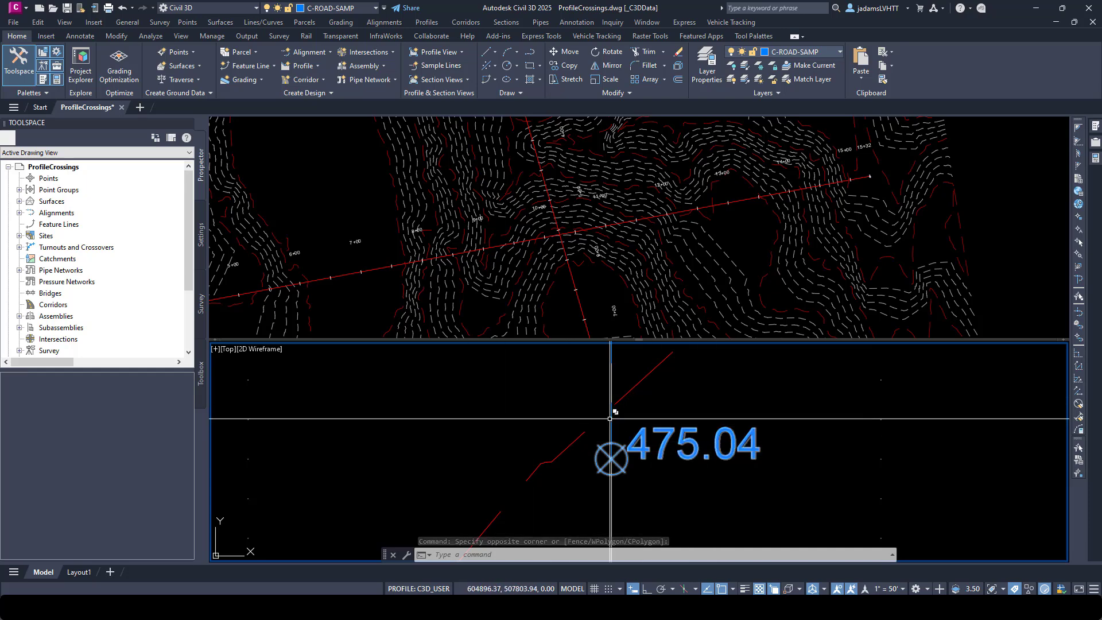
Window-select ROAD A's circled-X marker and its 475.04 label in the profile, then delete them.
scroll(637, 404, "down", 3)
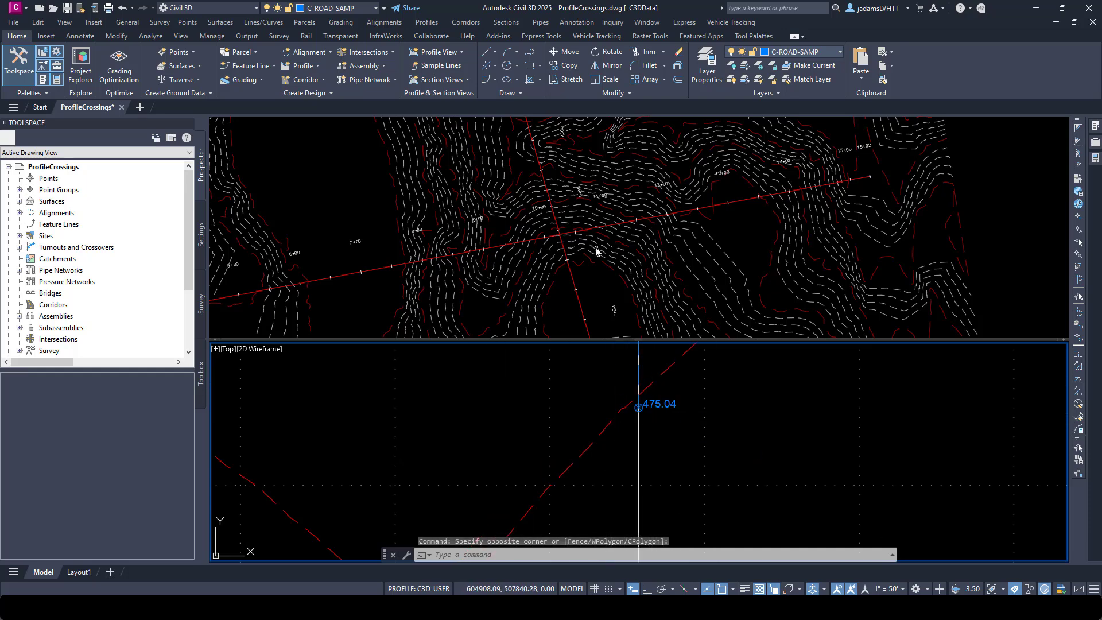
left_click(637, 403)
scroll(633, 436, "down", 4)
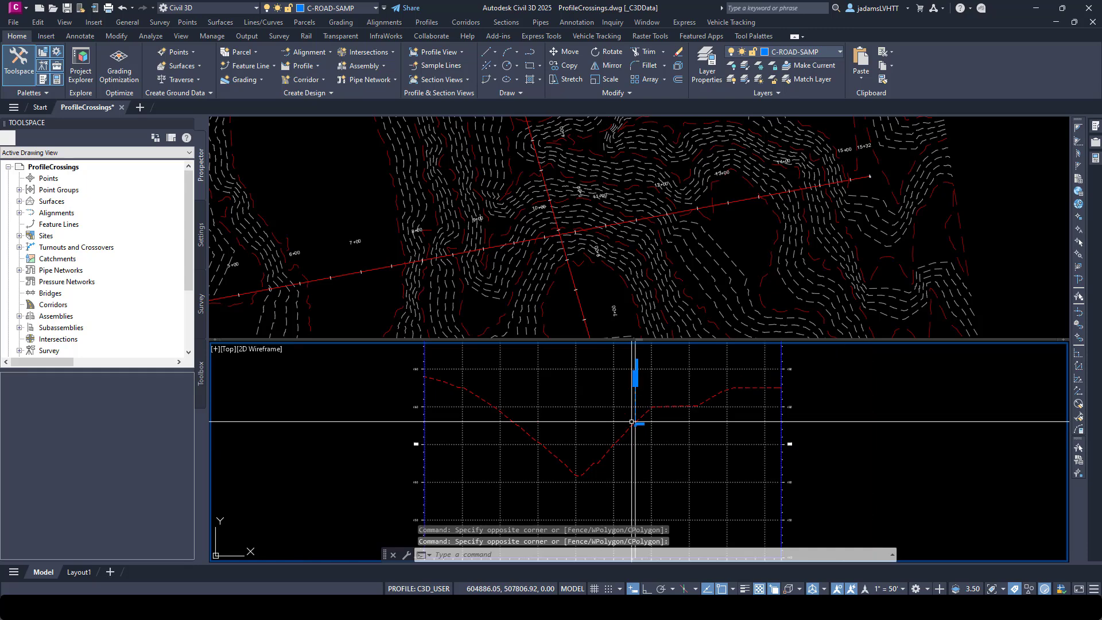
scroll(644, 381, "up", 4)
scroll(644, 381, "up", 6)
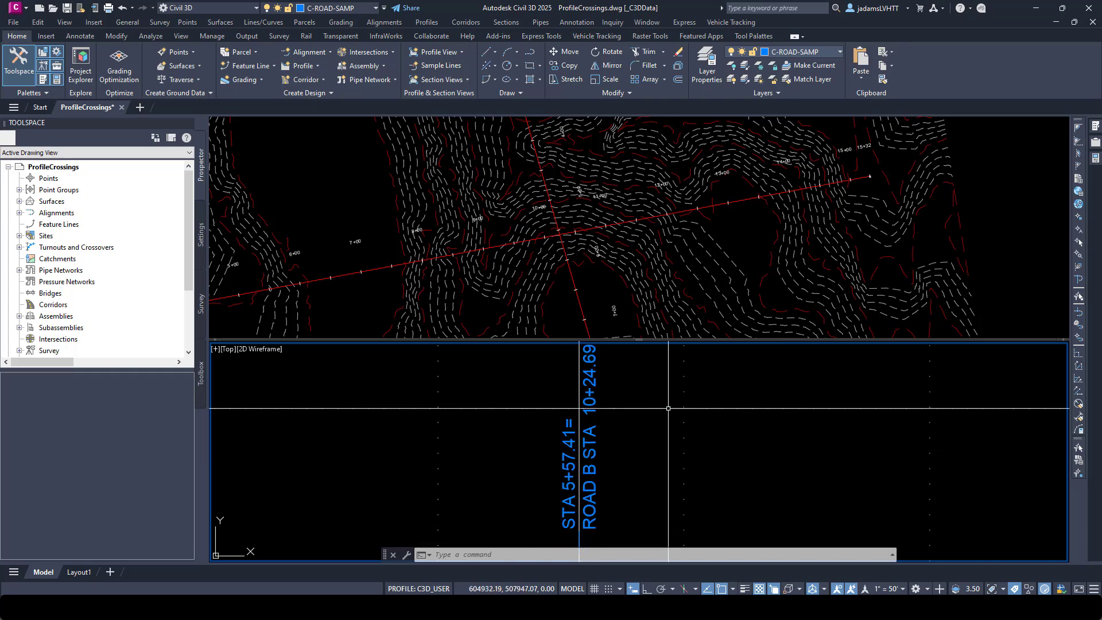
left_click(648, 455)
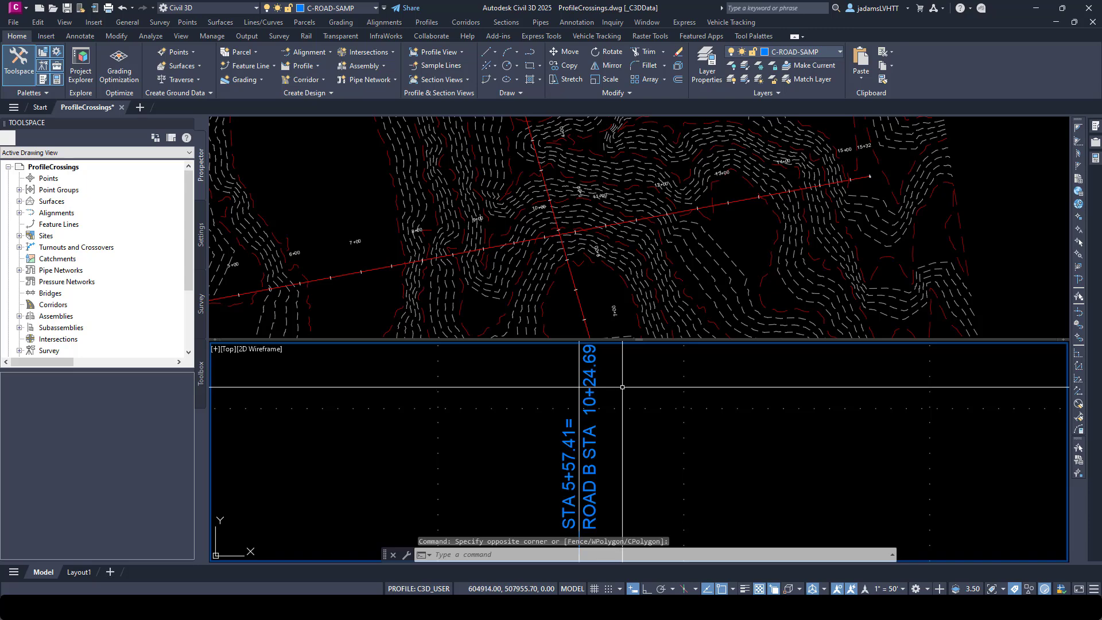
scroll(625, 390, "down", 5)
scroll(631, 459, "up", 5)
scroll(634, 437, "up", 2)
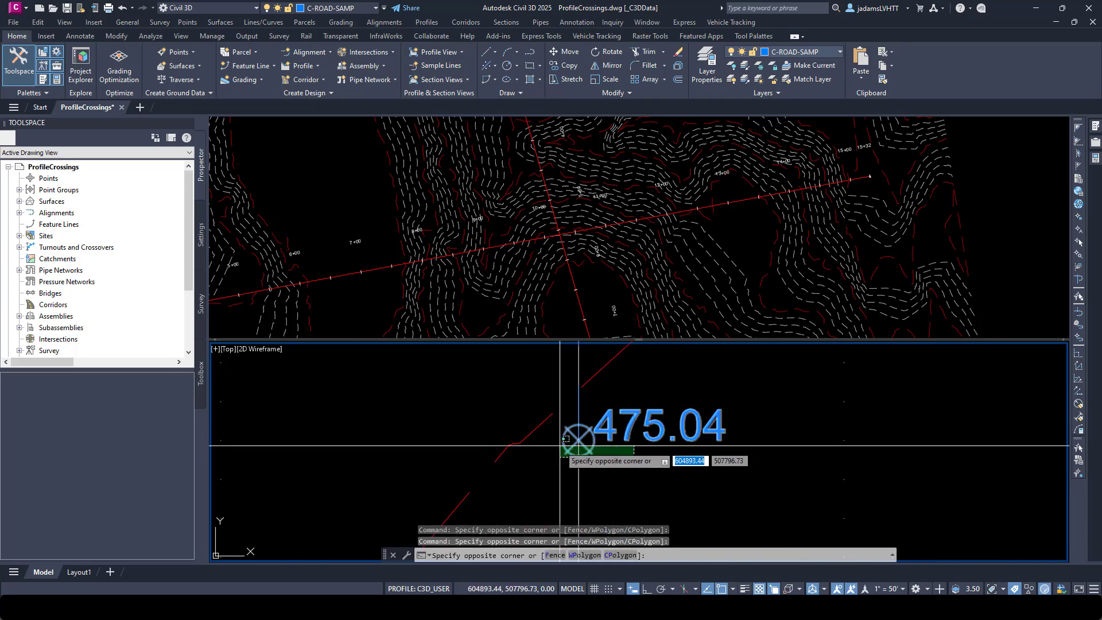
left_click(619, 449)
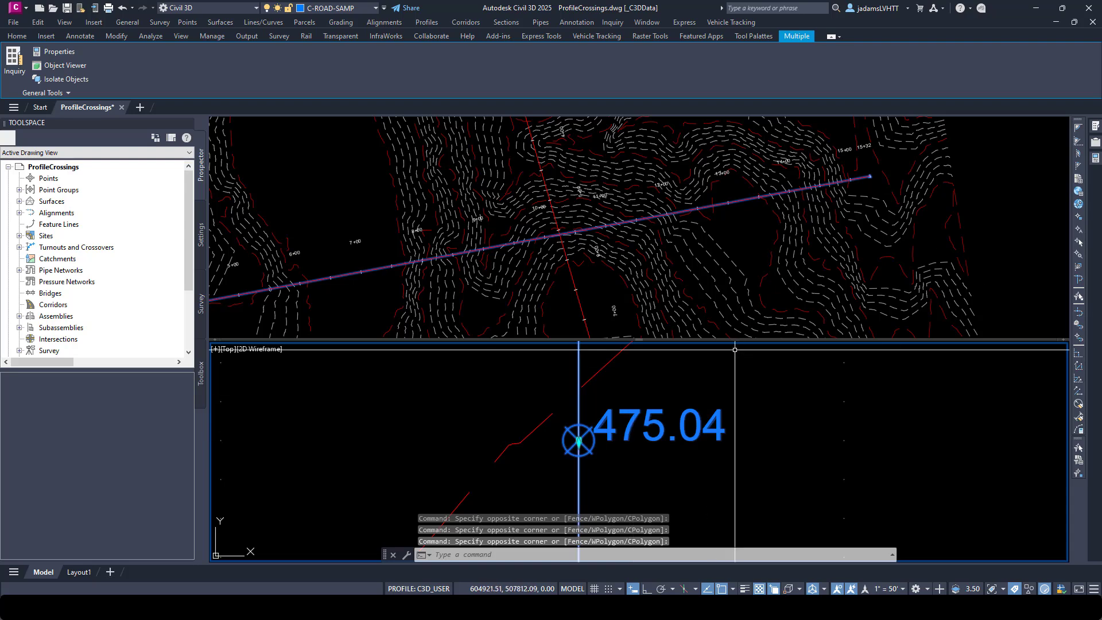
key("Delete")
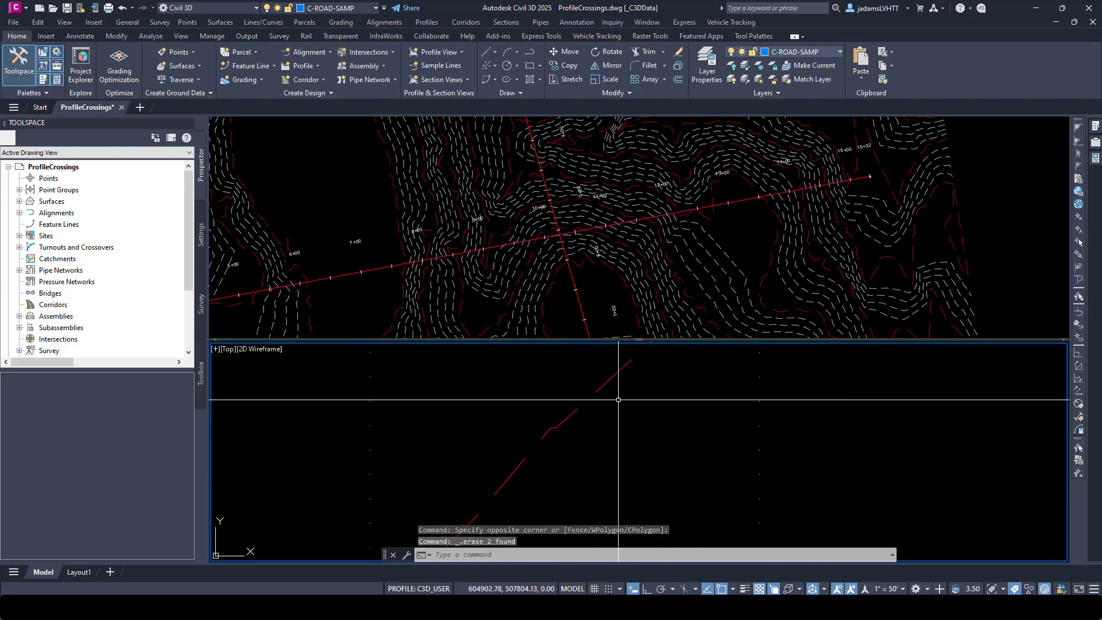
Zoom to the ROAD A63 profile view and select its grid.
scroll(622, 399, "down", 3)
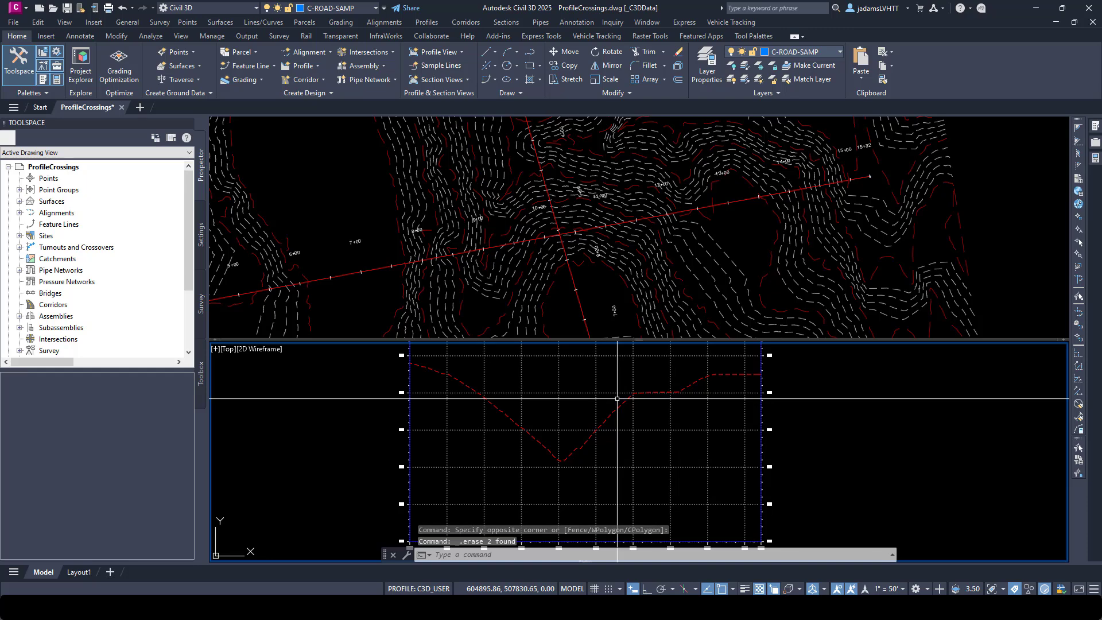
scroll(612, 379, "up", 2)
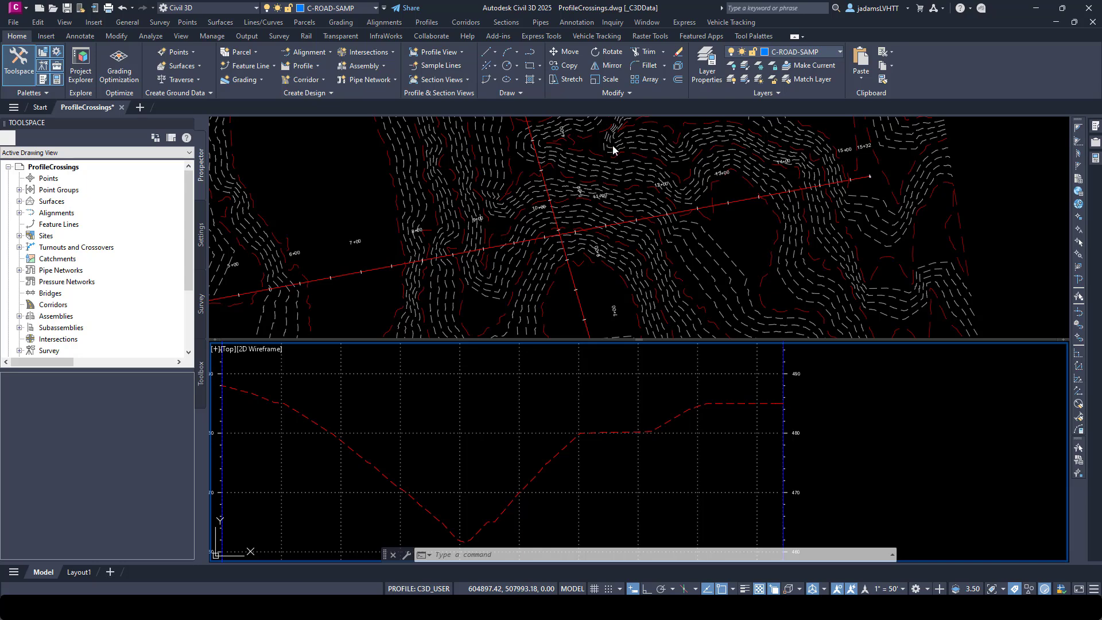
scroll(675, 413, "down", 2)
left_click(618, 374)
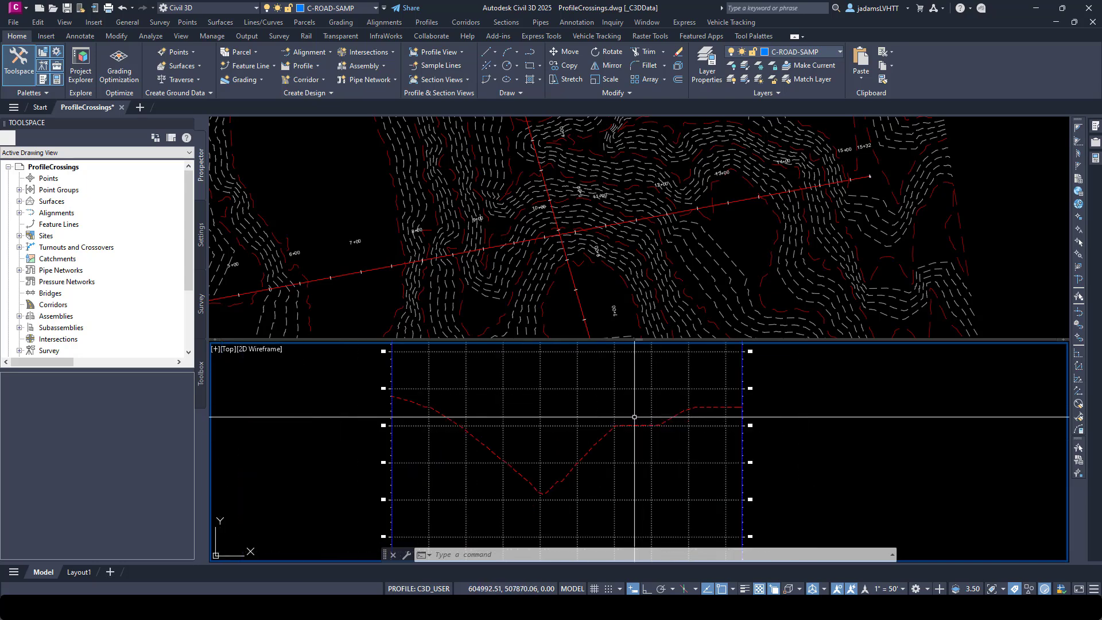
scroll(502, 482, "down", 5)
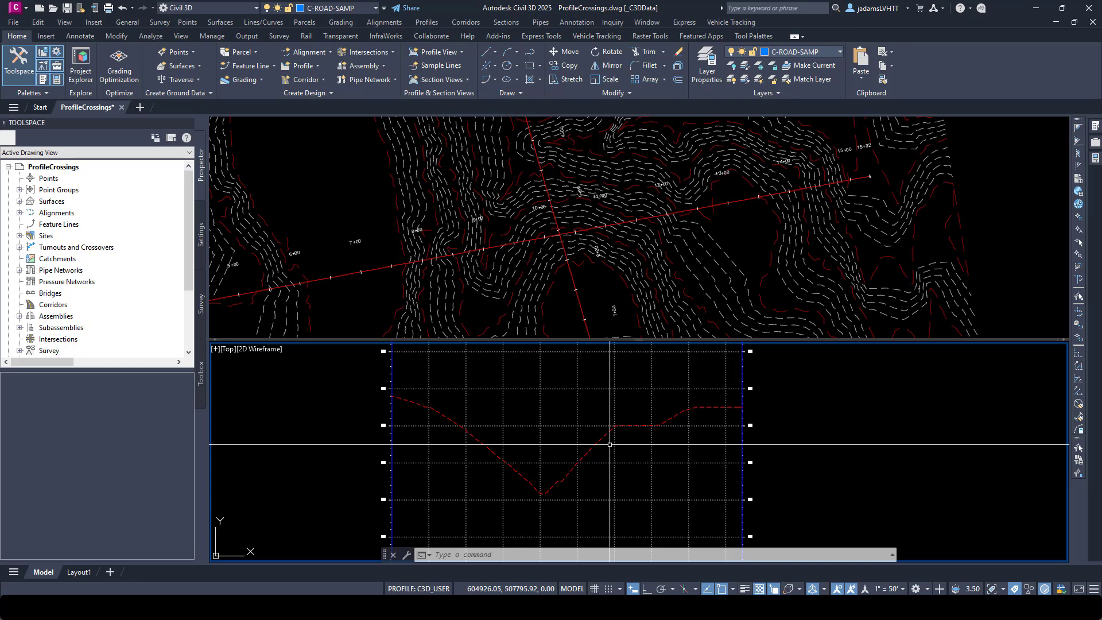
scroll(502, 481, "up", 6)
scroll(509, 385, "up", 3)
left_click(509, 385)
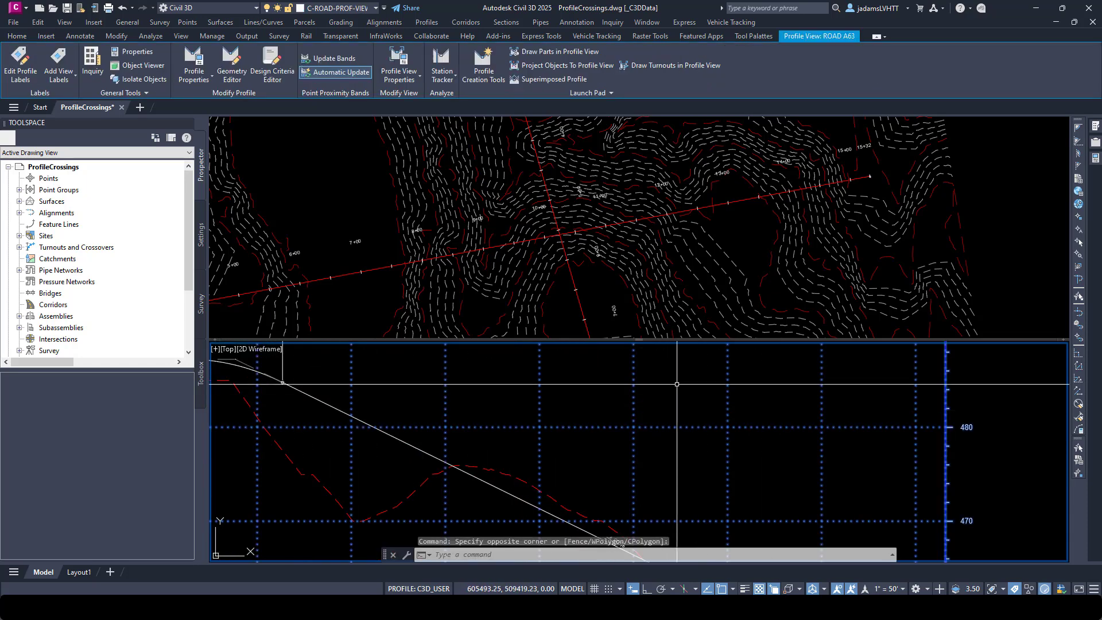
Run Add Crossings To Profile View on ROAD A63 and pick the ROAD B alignment in plan.
left_click(591, 92)
left_click(508, 107)
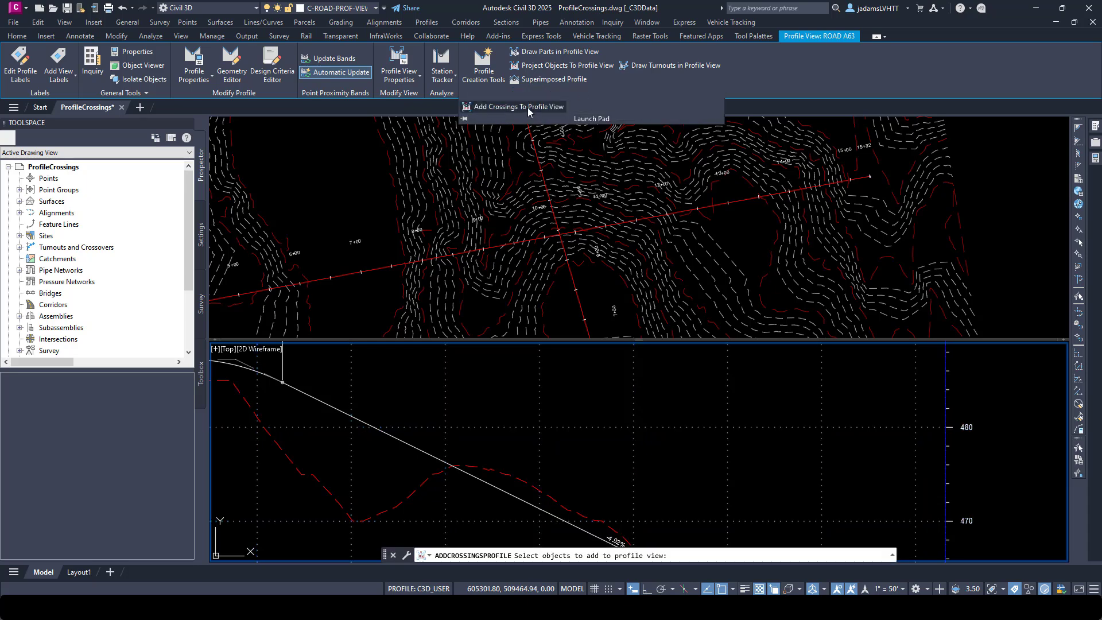
left_click(564, 217)
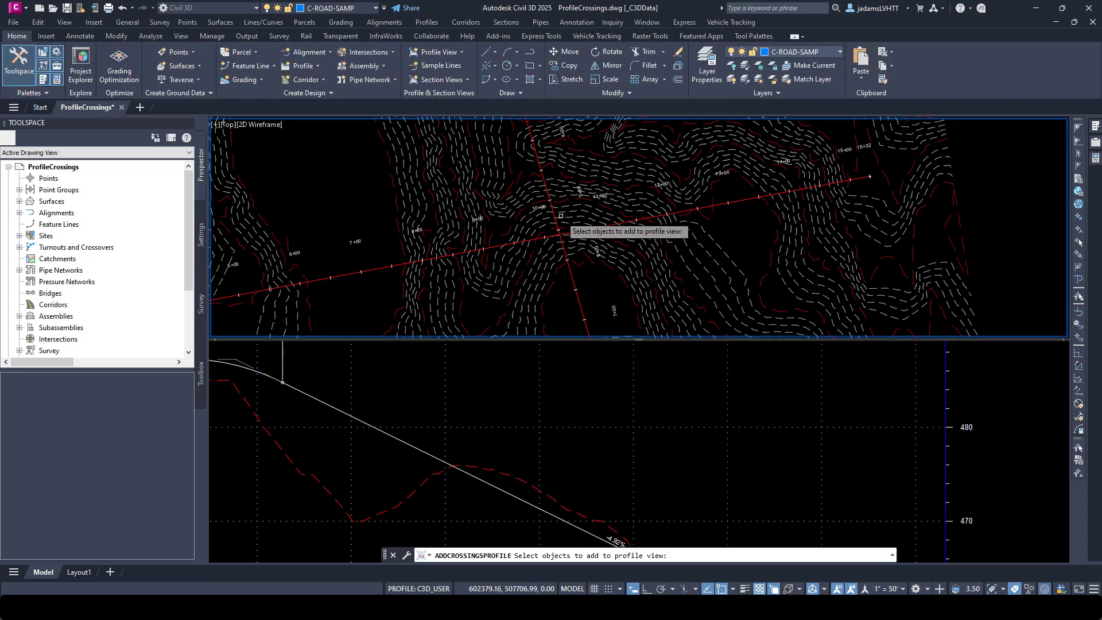
left_click(571, 275)
key("Return")
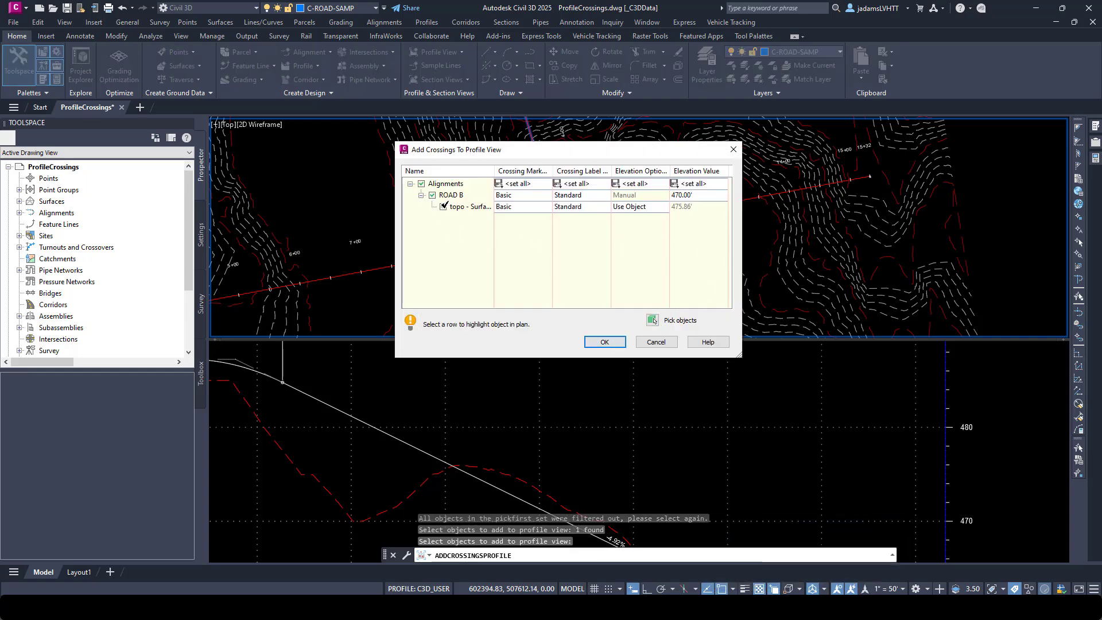
Include the ROAD B crossing and remove the topo surface row from the list.
left_click(442, 207)
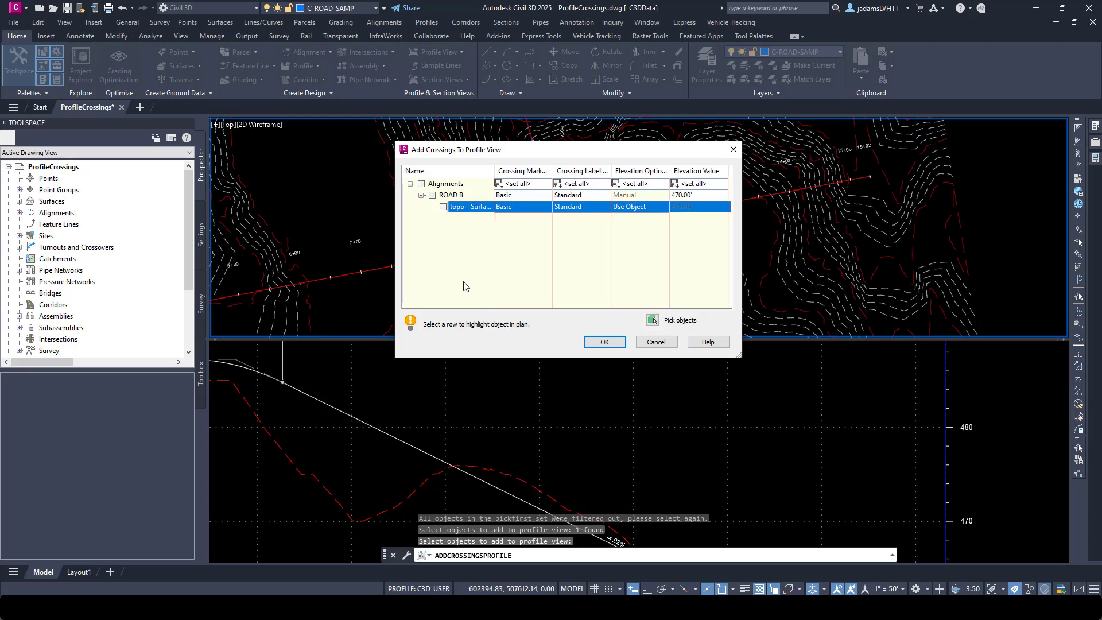
left_click(433, 196)
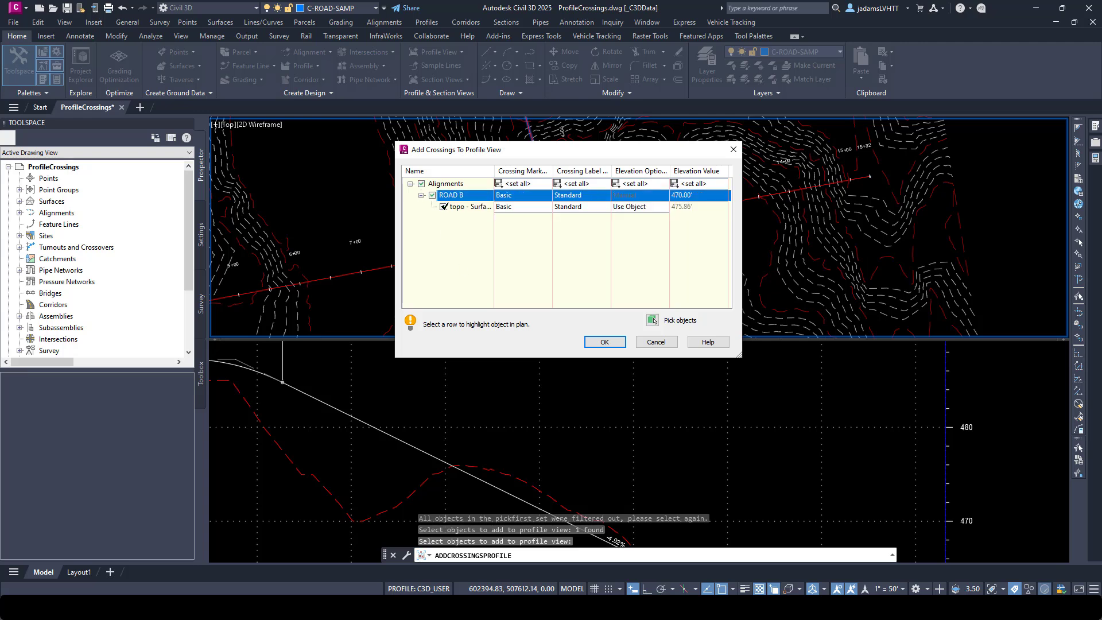
left_click(443, 206)
left_click(442, 206)
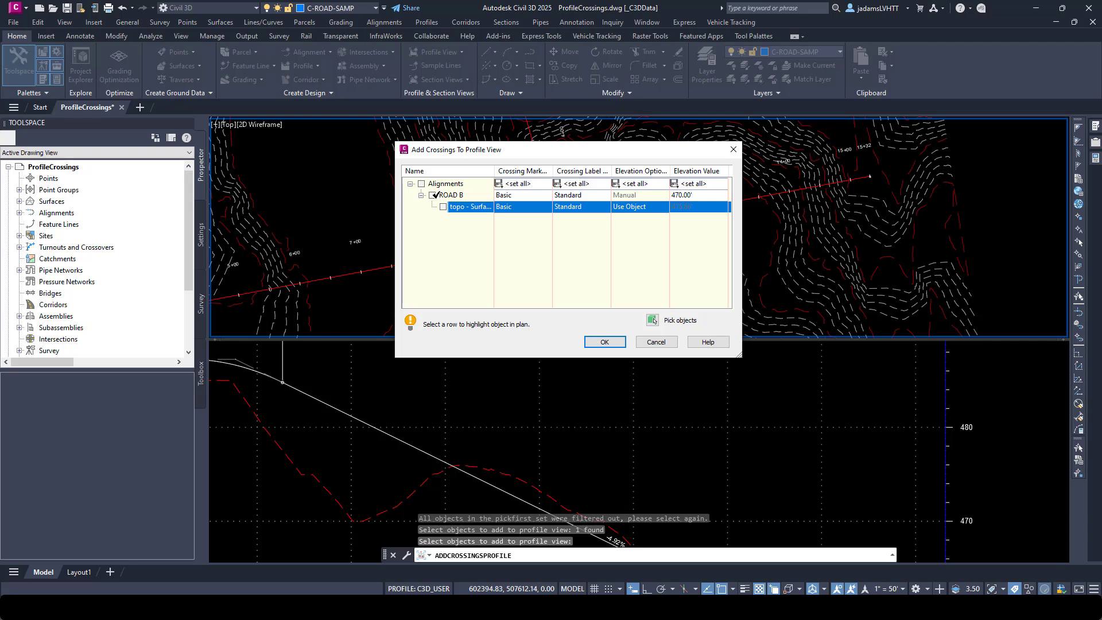
left_click(433, 195)
left_click(459, 211)
right_click(462, 214)
left_click(486, 245)
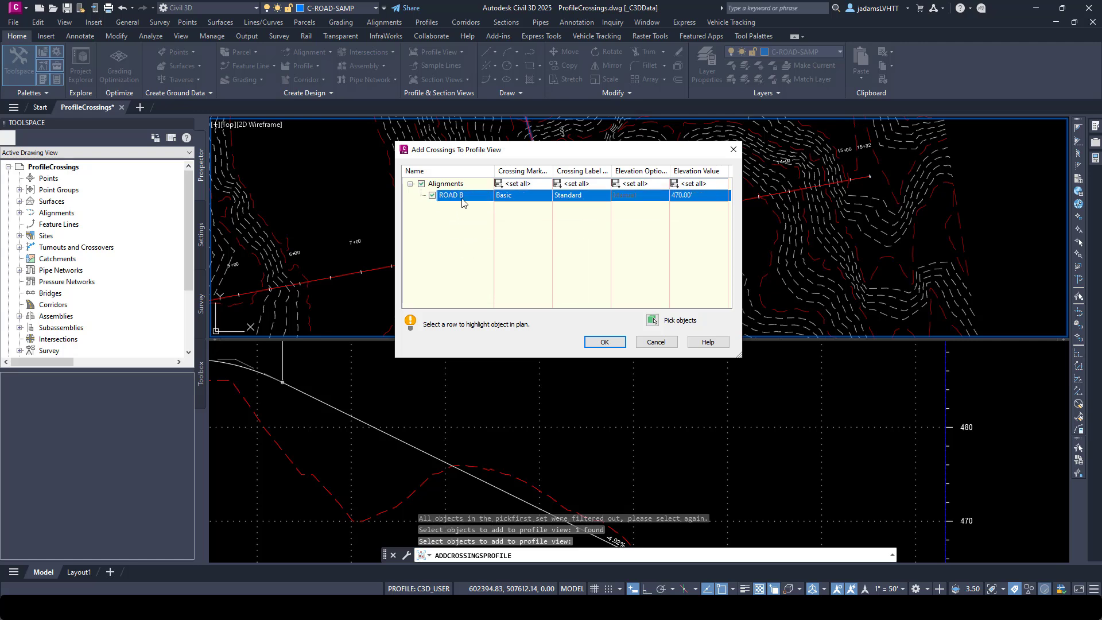
Set ROAD B's crossing marker style to PROFILE CROSSING ALIGNMENT.
left_click(529, 197)
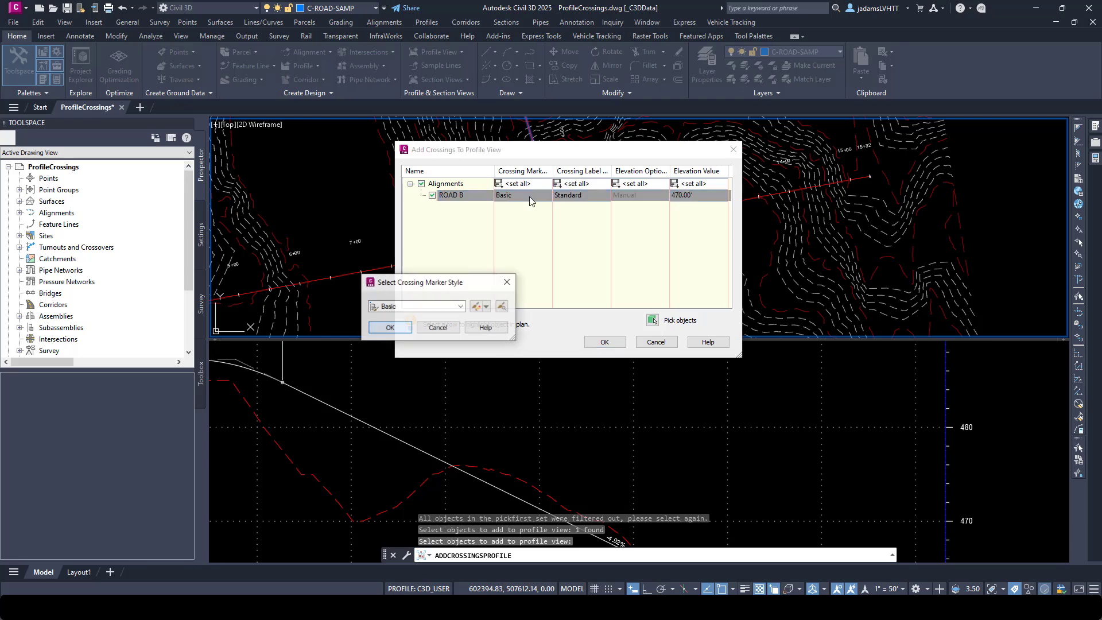
left_click(416, 306)
scroll(433, 413, "down", 3)
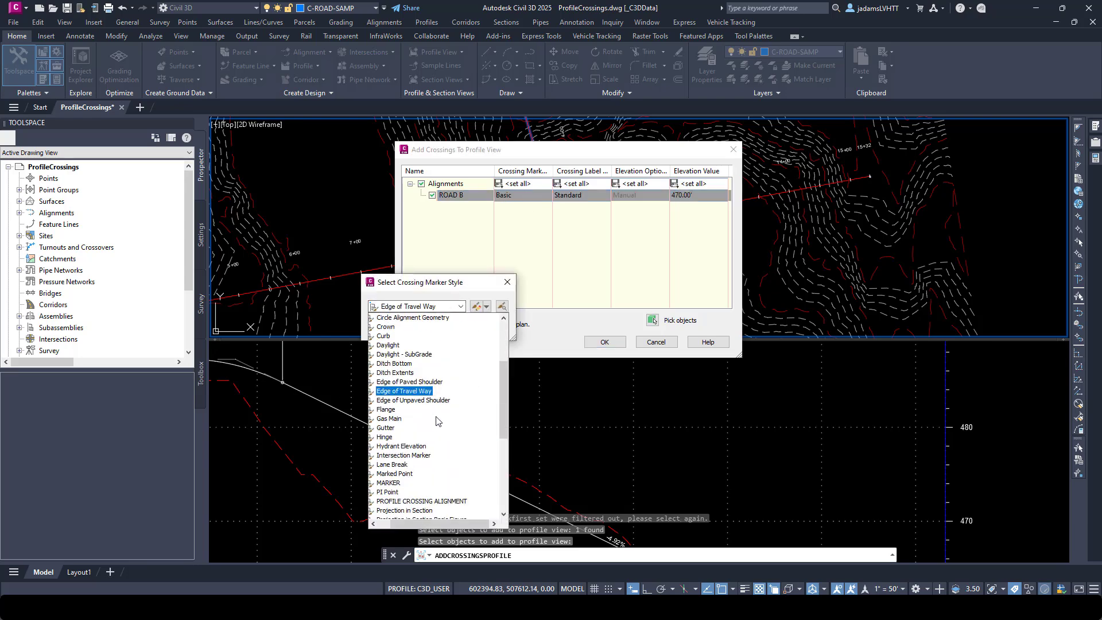
left_click(441, 501)
left_click(390, 328)
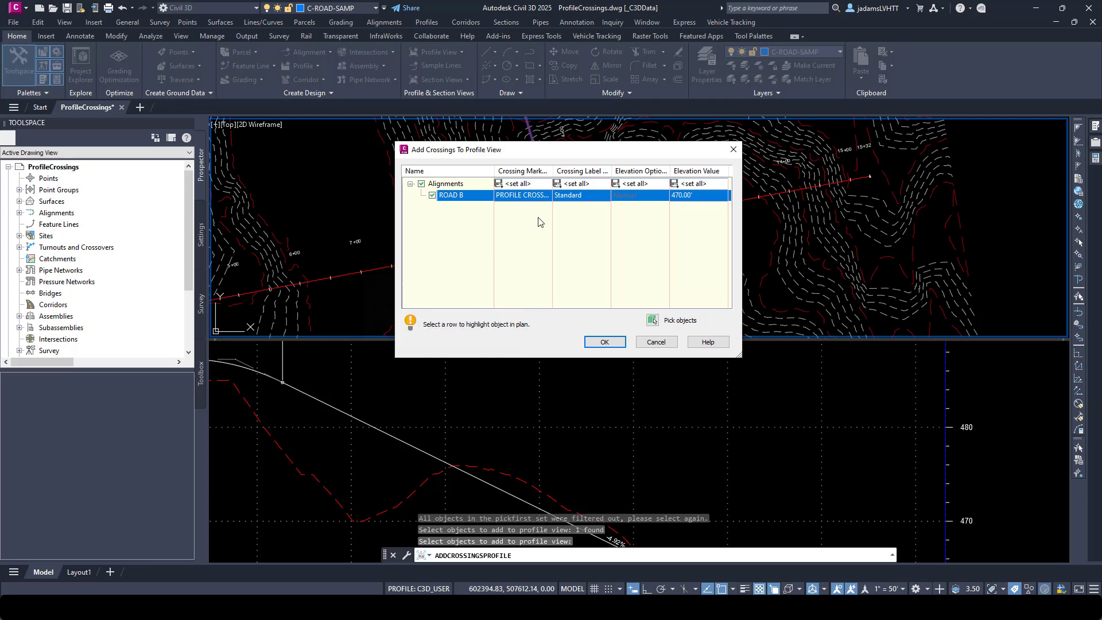
Set ROAD B's crossing label style to ACC ALIGNMENT CROSSING and finish the dialog.
left_click(581, 195)
left_click(402, 306)
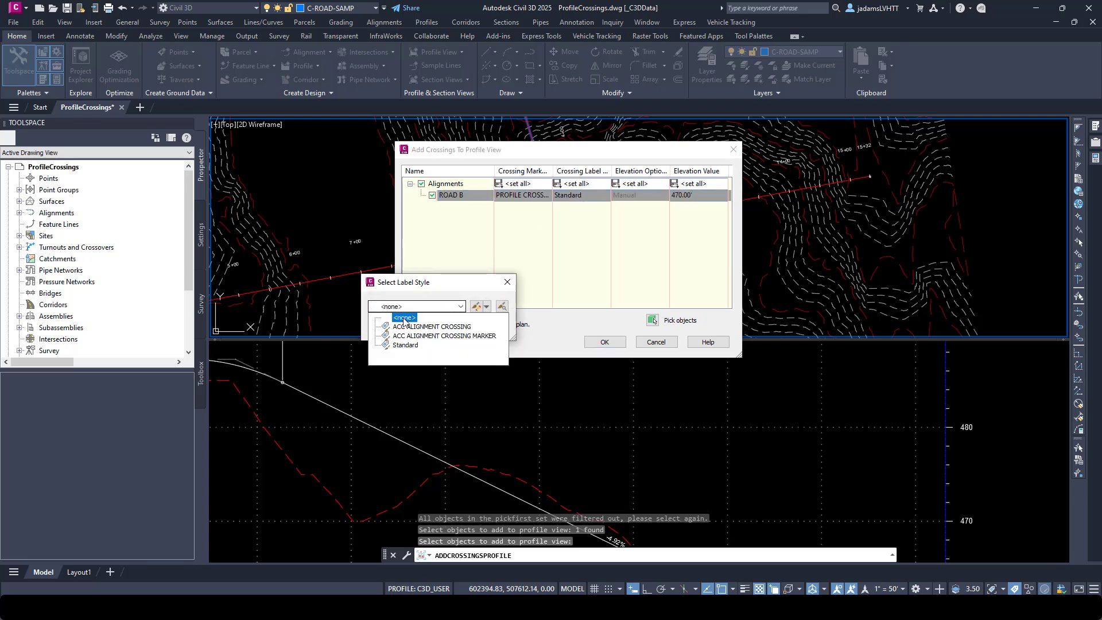
left_click(406, 327)
left_click(407, 328)
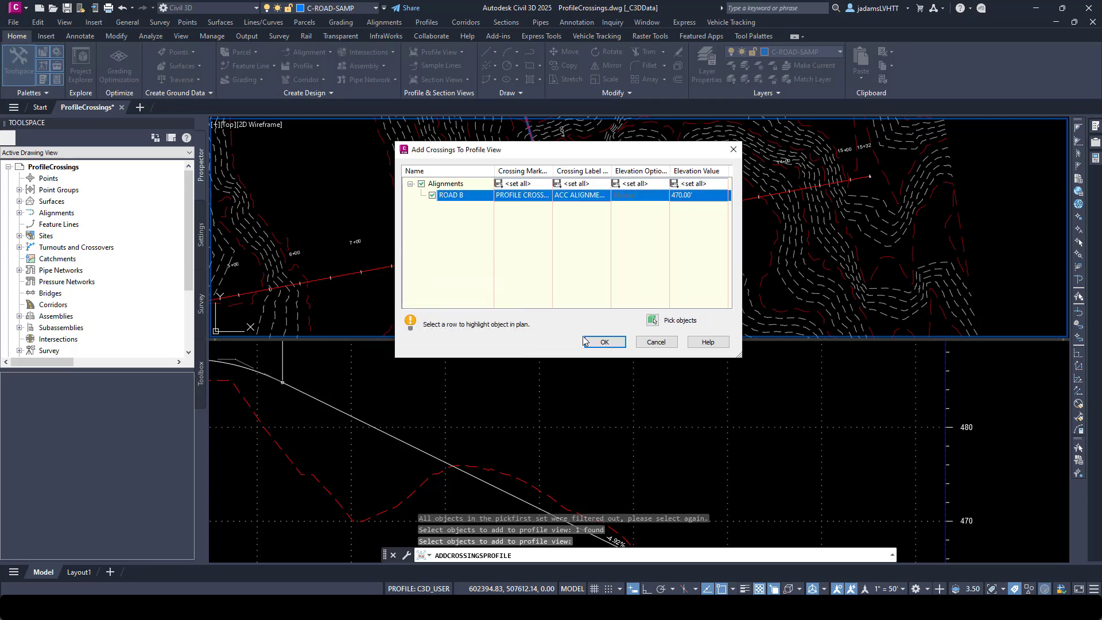
left_click(602, 342)
End the previous command and select the ROAD B profile view.
key("Escape")
key("Escape")
scroll(487, 398, "down", 3)
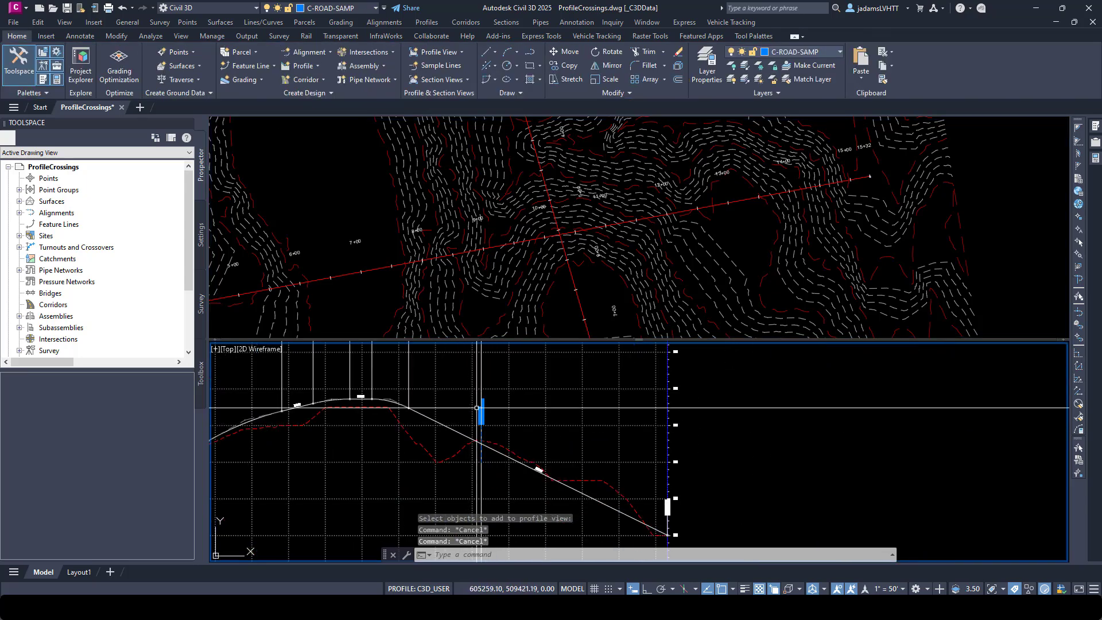
left_click(810, 381)
key("Escape")
scroll(459, 503, "down", 5)
scroll(459, 503, "up", 10)
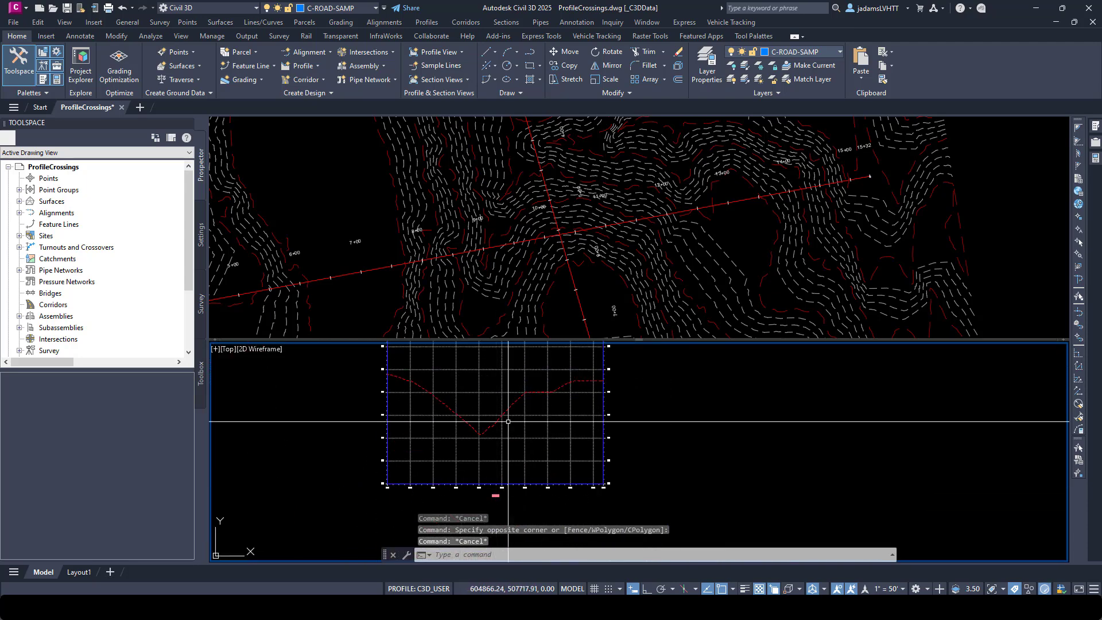
left_click(560, 407)
left_click(547, 412)
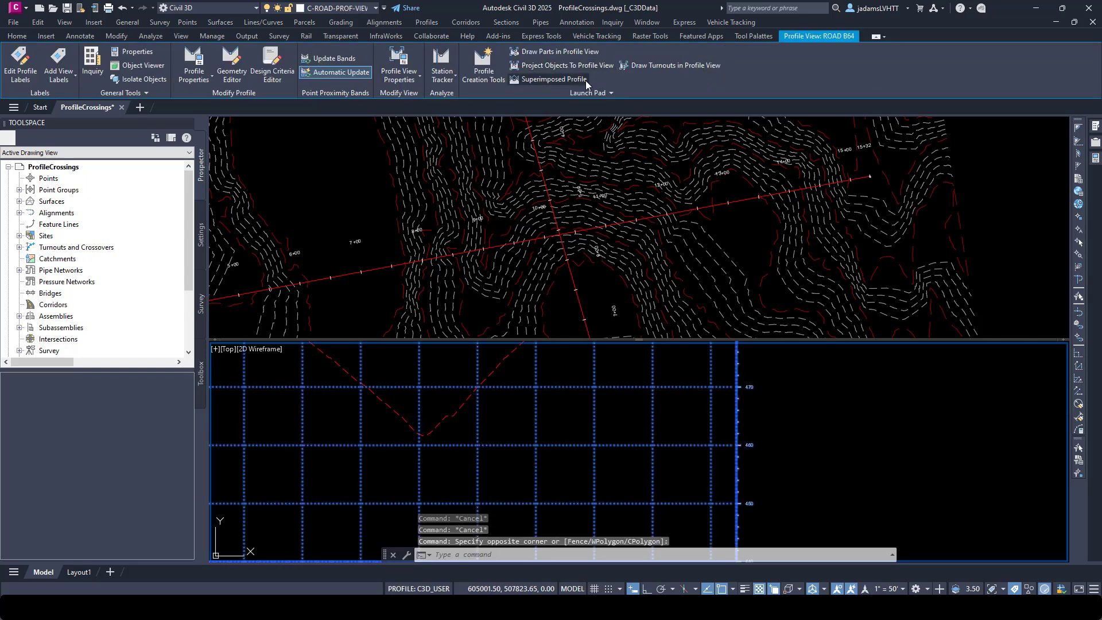
Run Add Crossings To Profile View and pick the ROAD A alignment in plan.
left_click(521, 93)
left_click(504, 108)
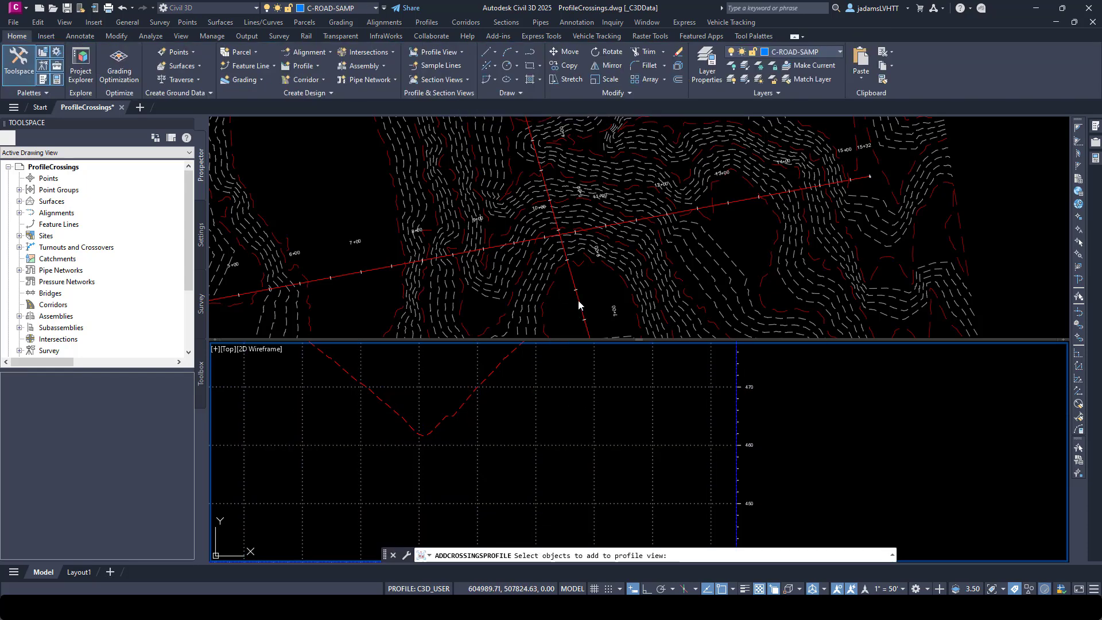
left_click(374, 268)
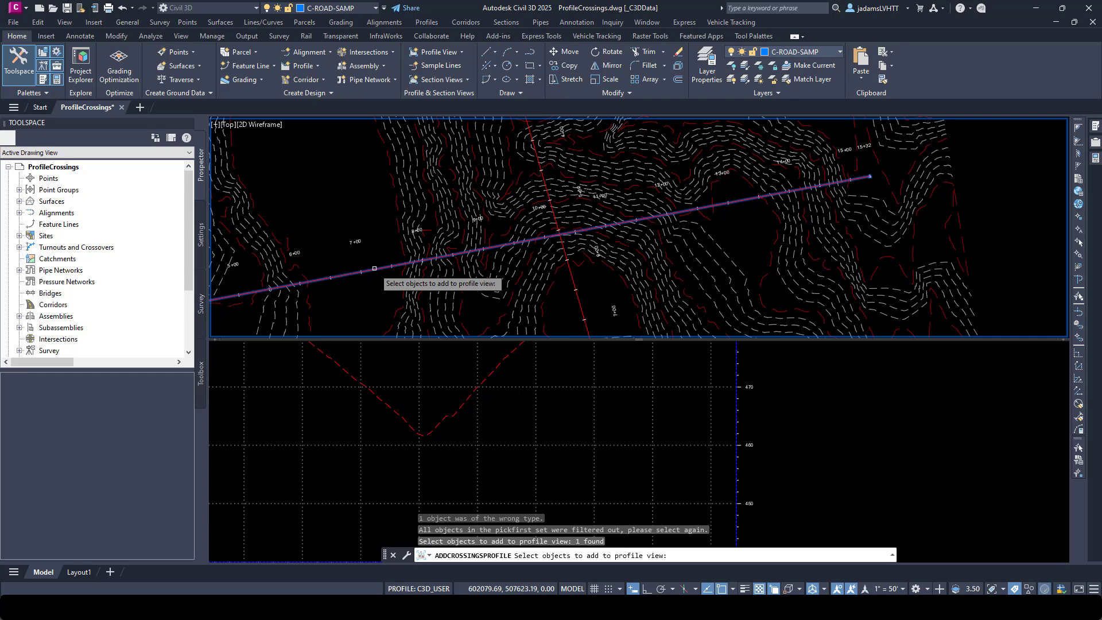
key("Return")
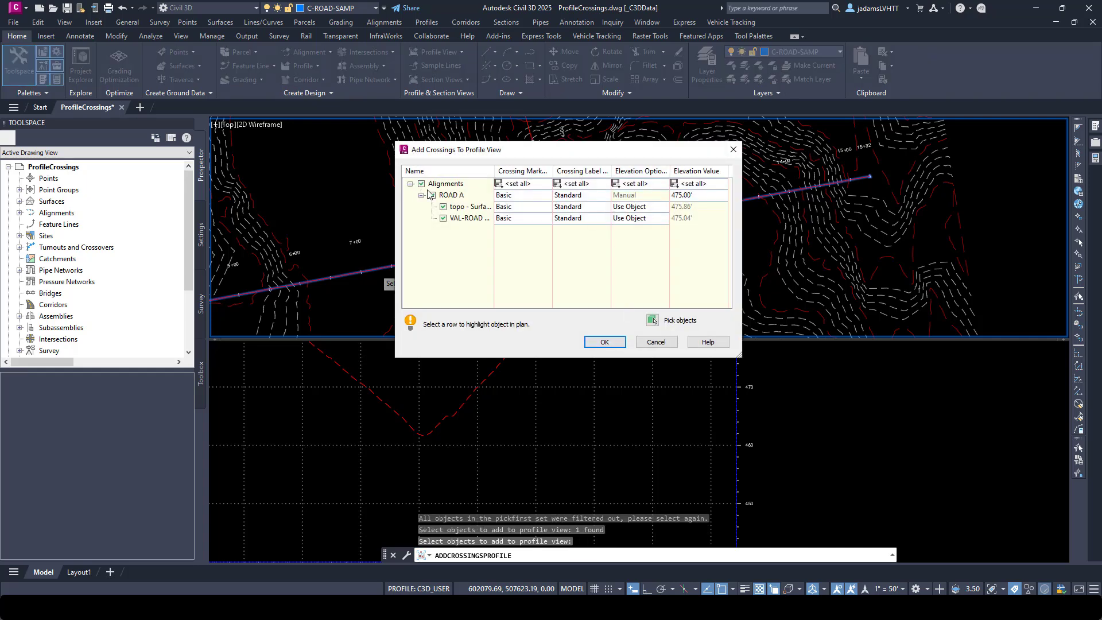
Exclude the topo surface crossing and give ROAD A _No Markers with a <none> label style.
key("Down")
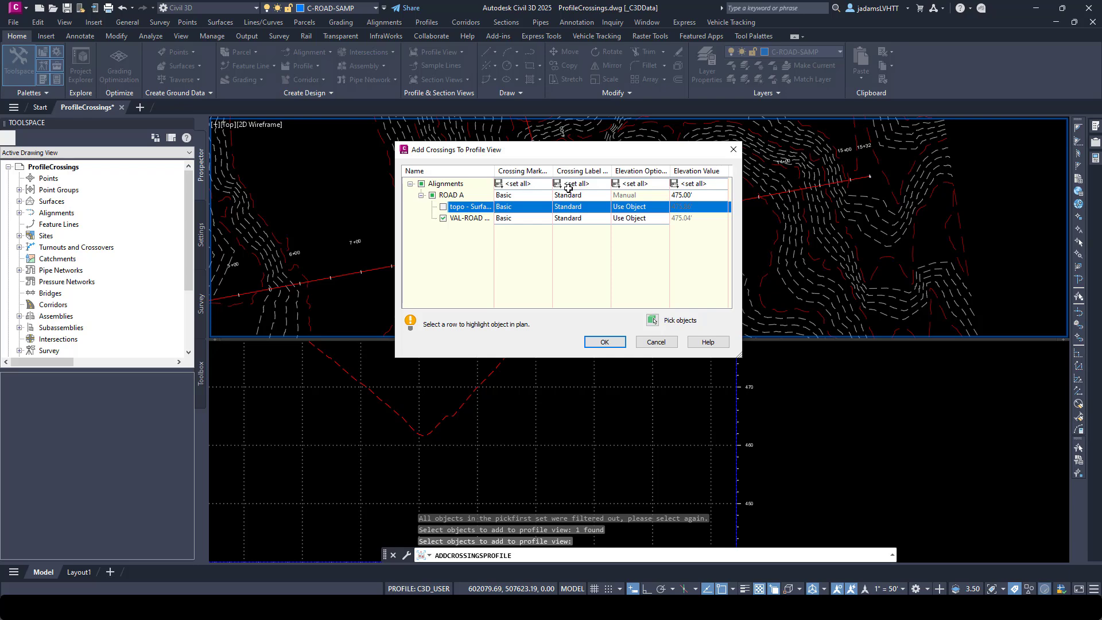
left_click(535, 198)
left_click(409, 312)
scroll(401, 344, "up", 3)
left_click(395, 318)
left_click(388, 332)
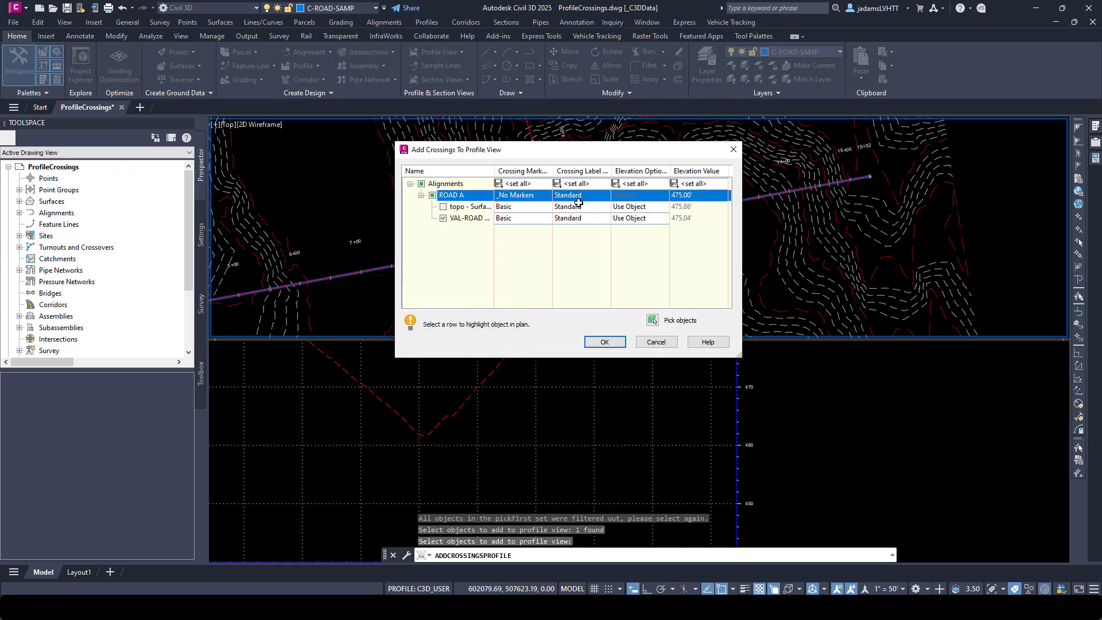
left_click(578, 197)
left_click(401, 306)
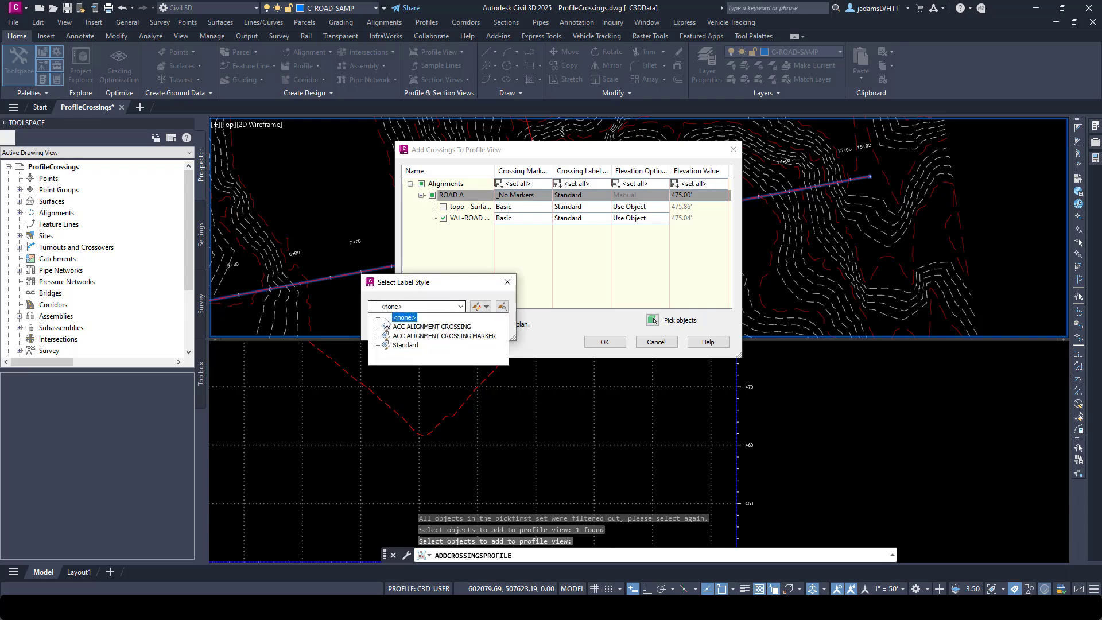
left_click(403, 319)
left_click(400, 332)
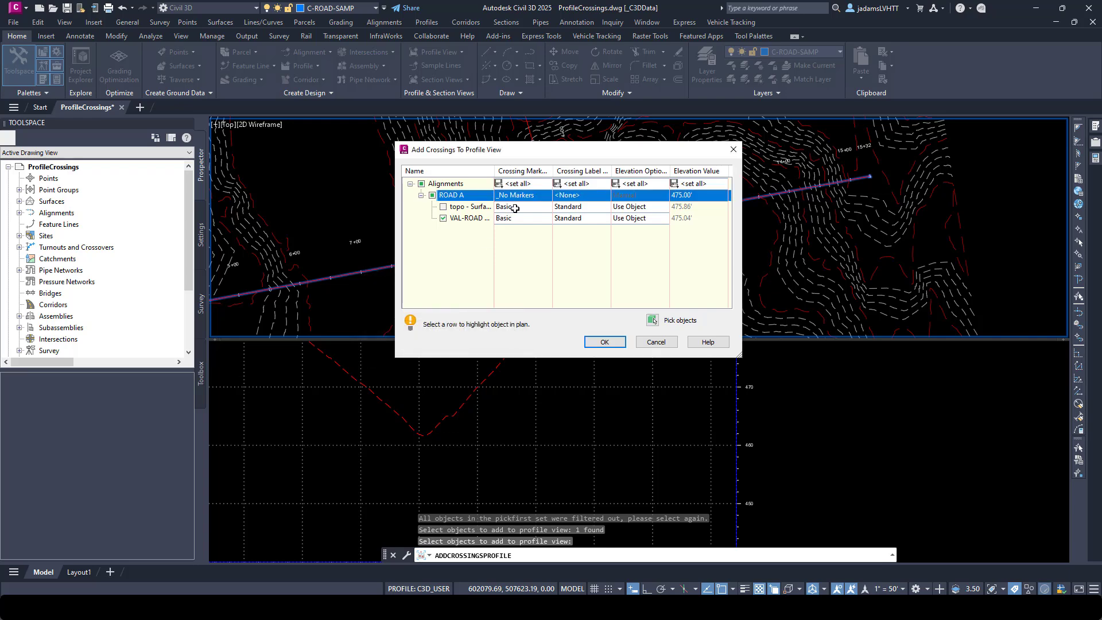
Give the design profile crossing _No Markers and the ACC ALIGNMENT CROSSING MARKER label, then confirm.
left_click(524, 219)
left_click(523, 219)
left_click(396, 307)
scroll(398, 332, "up", 1)
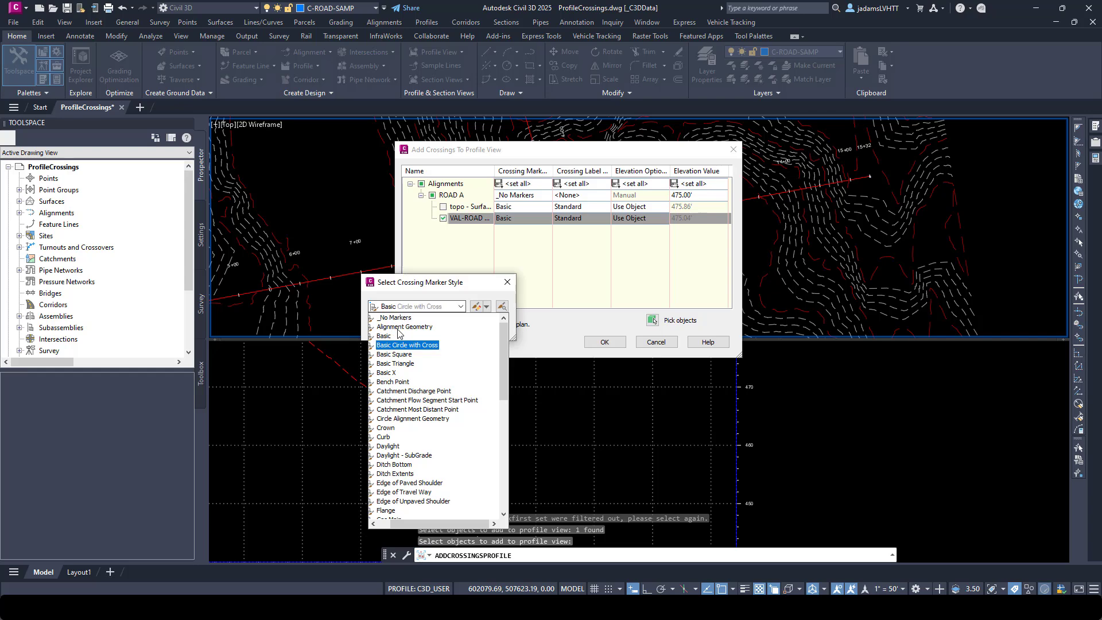
left_click(393, 320)
left_click(387, 327)
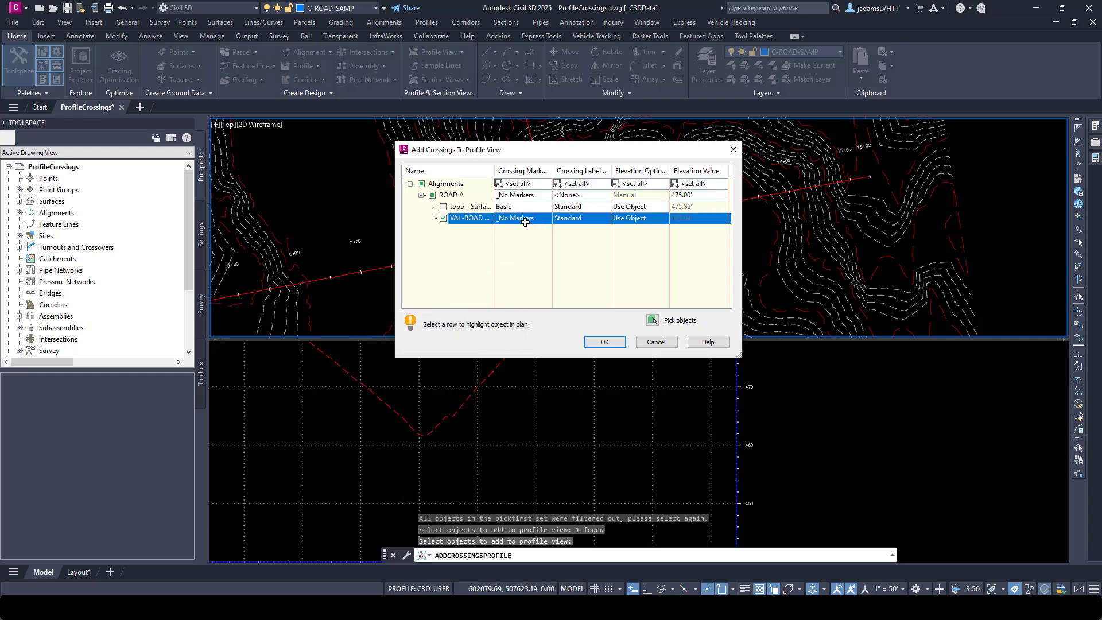
left_click(572, 217)
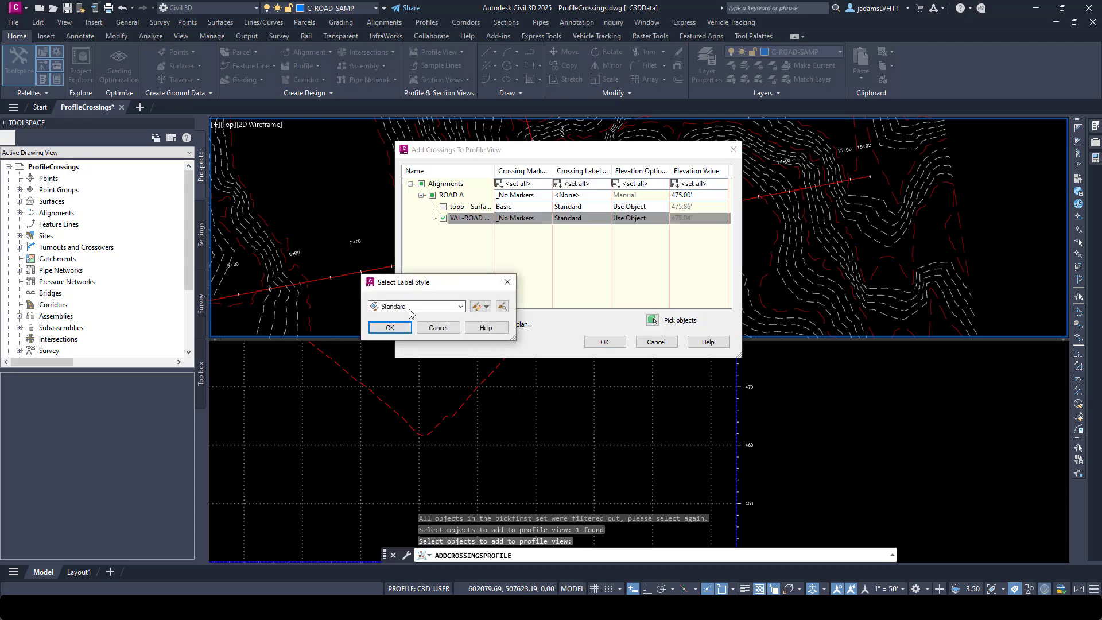
left_click(418, 307)
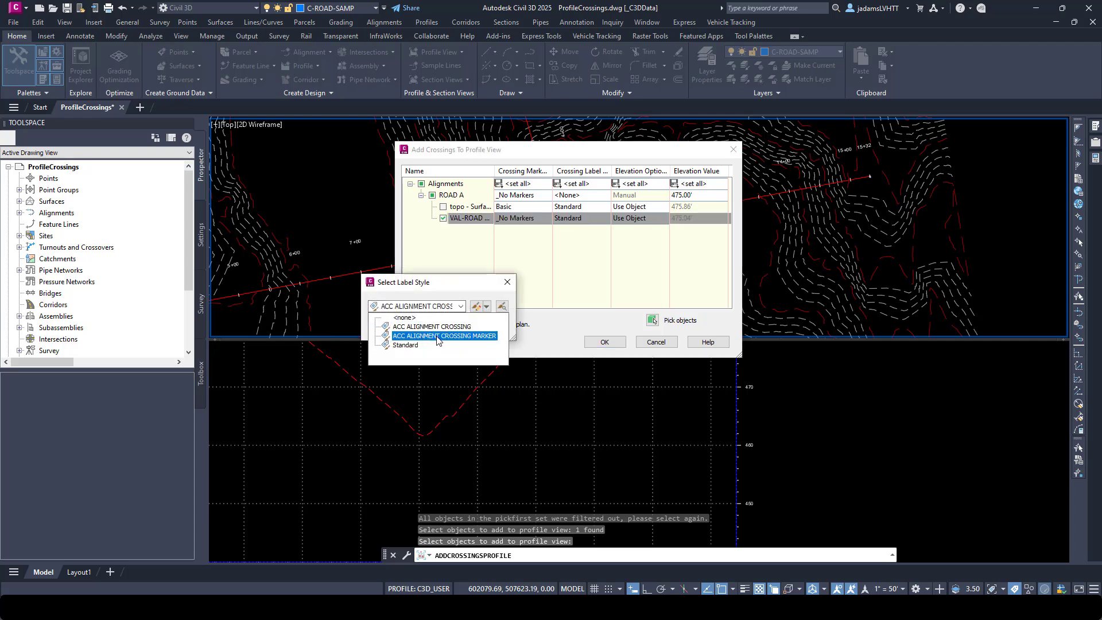
left_click(436, 337)
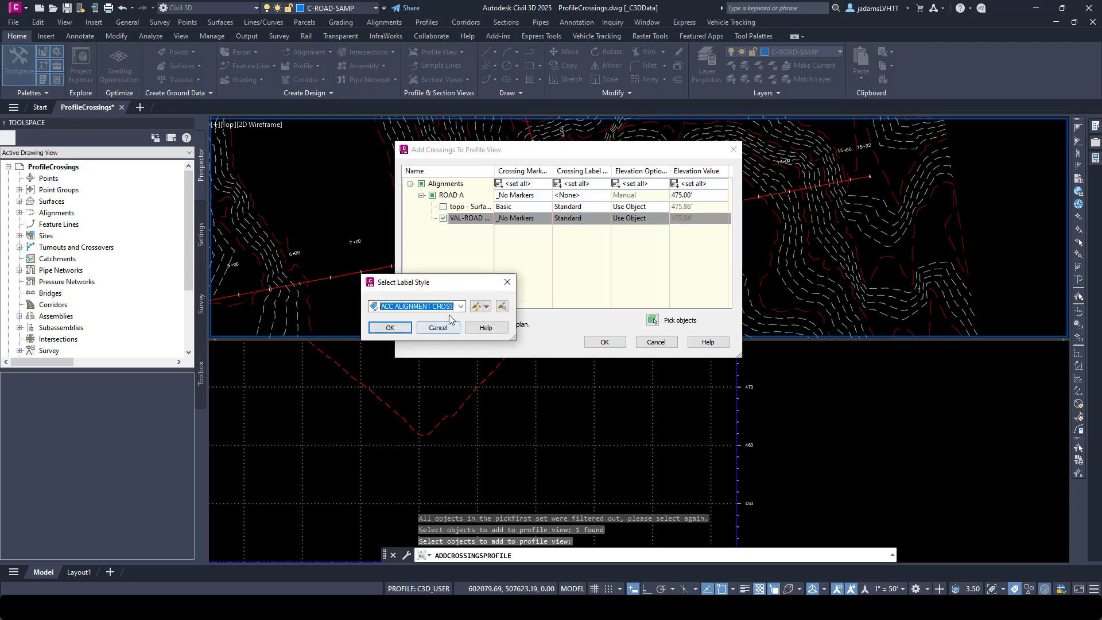
left_click(404, 328)
left_click(602, 341)
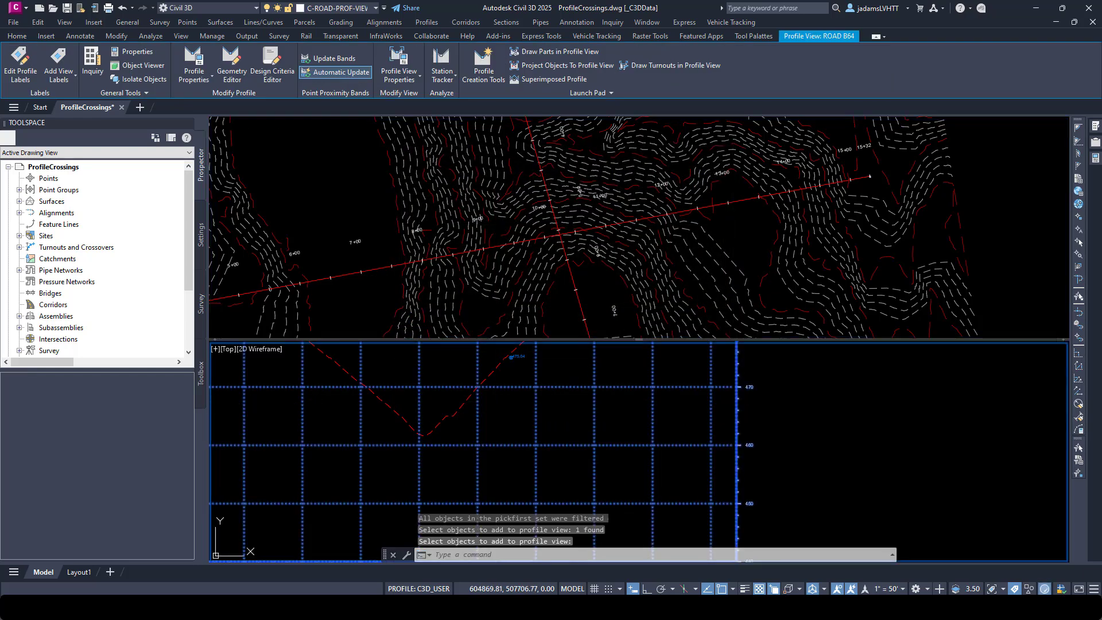
Zoom below to the 475.04 crossing label, show the ROAD A profile view above, and select its design profile.
key("Escape")
key("Escape")
scroll(501, 402, "up", 5)
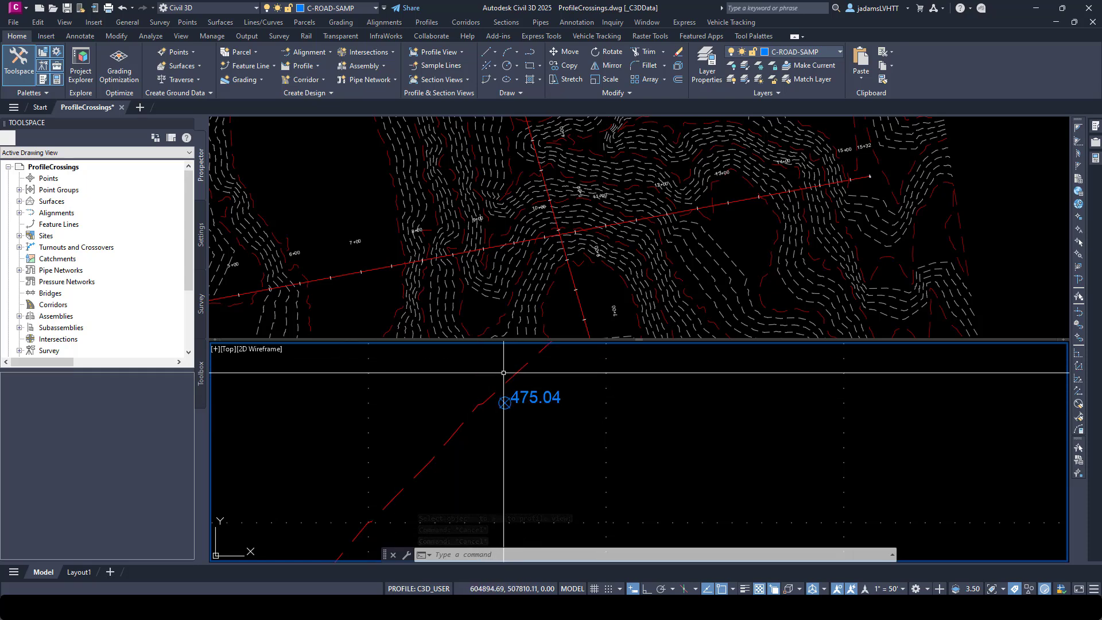
key("ctrl+r")
scroll(456, 265, "down", 2)
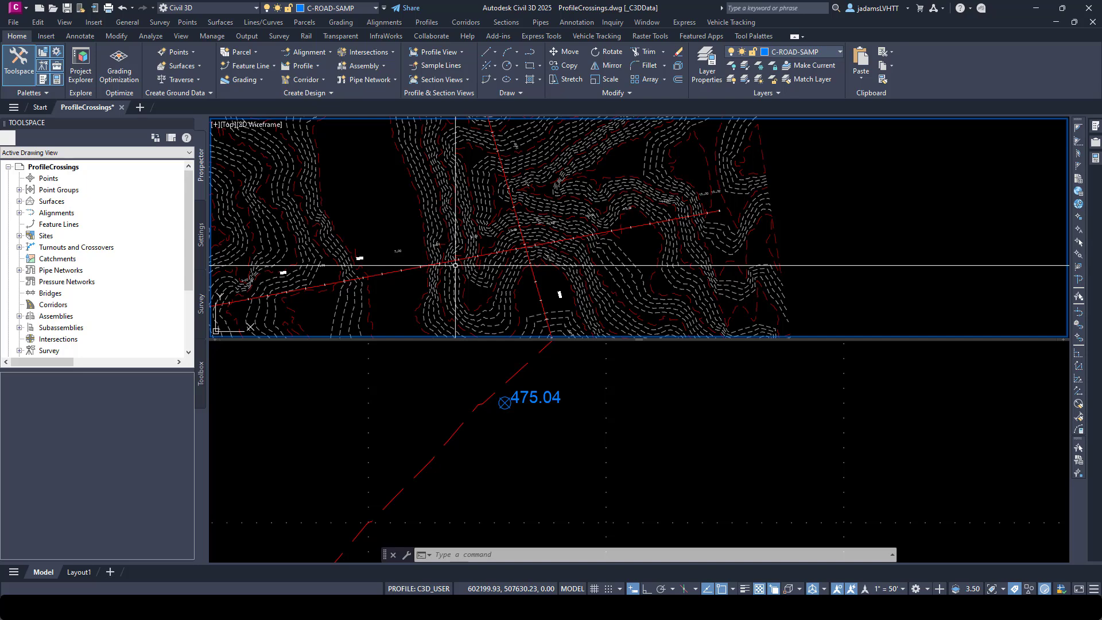
scroll(457, 265, "down", 2)
scroll(718, 230, "up", 2)
scroll(601, 219, "up", 6)
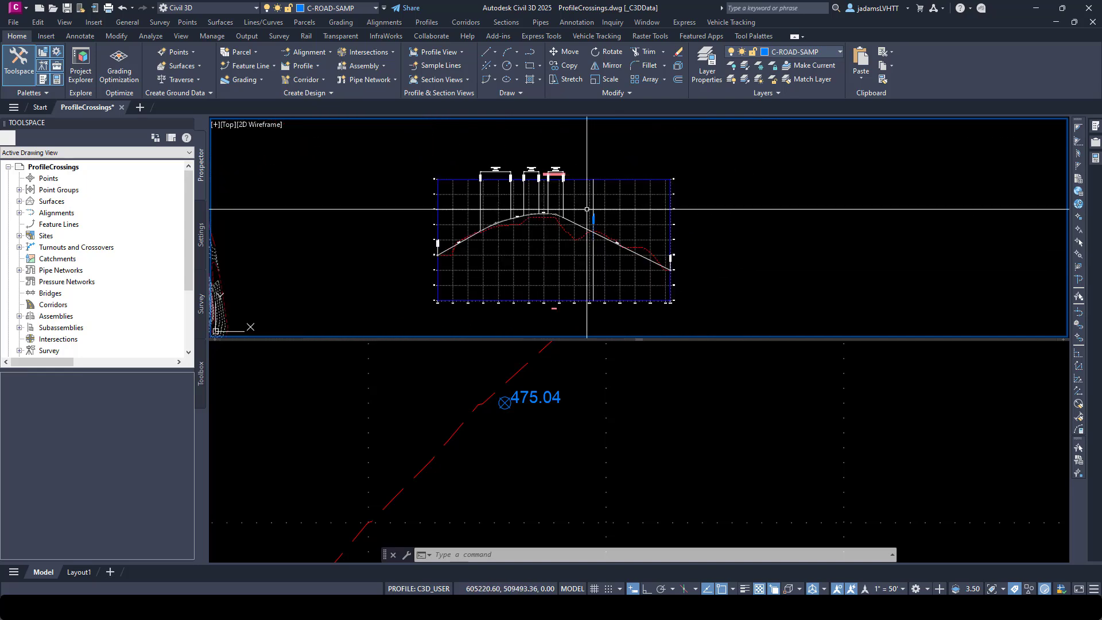
left_click(600, 275)
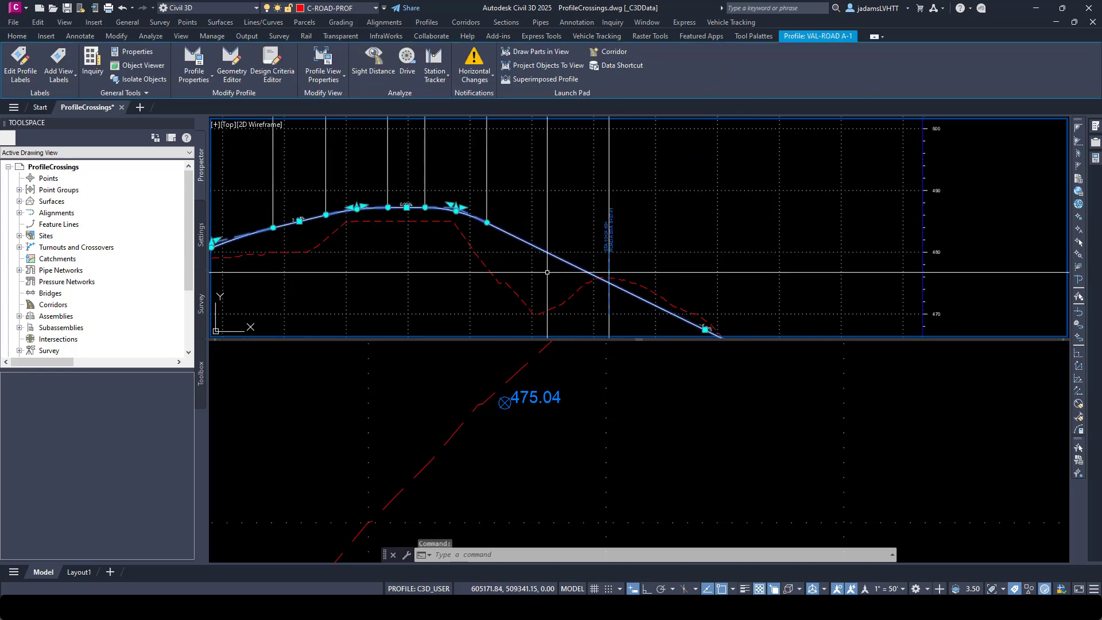
Check the crossing marker in the lower viewport, then return to the upper ROAD A profile view.
left_click(494, 385)
scroll(500, 401, "down", 6)
scroll(535, 435, "up", 2)
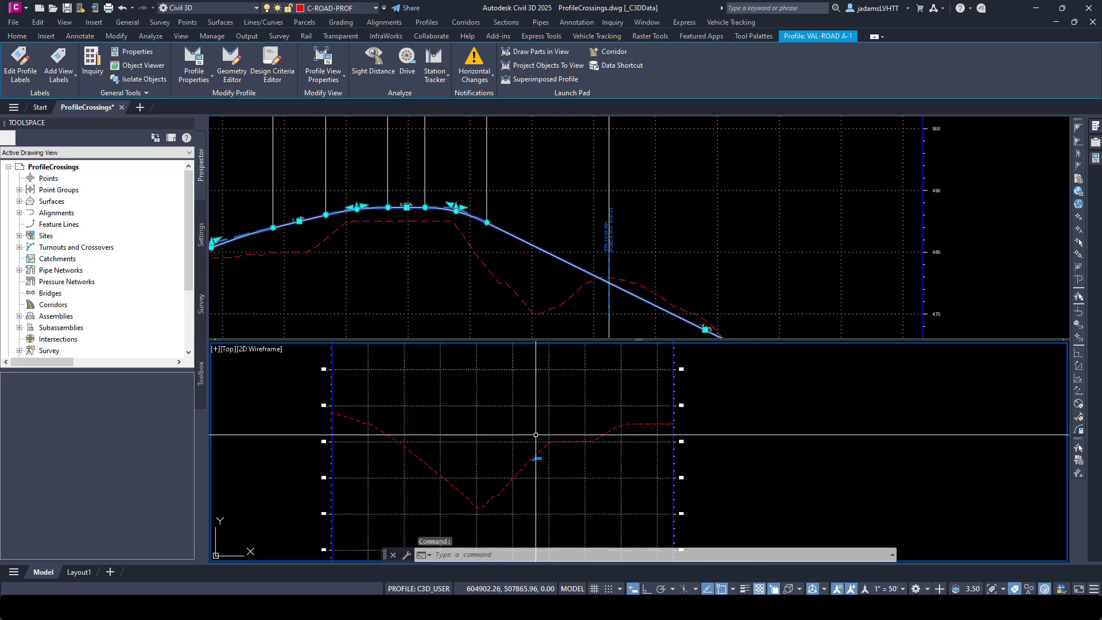
left_click(546, 249)
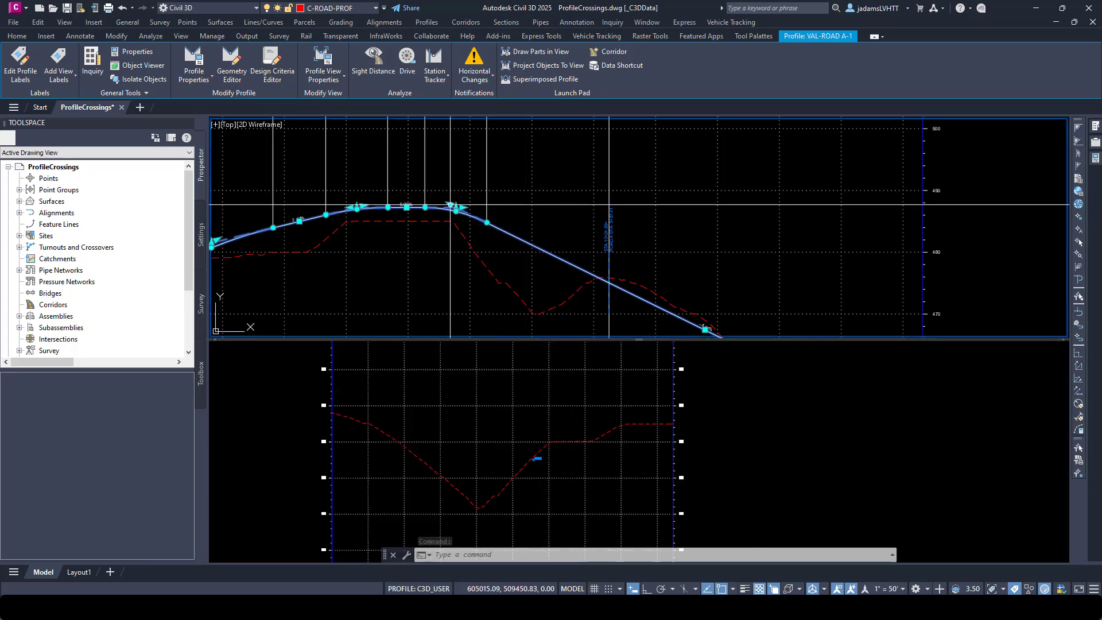
Stretch the ROAD A crest PVI upward and verify the ROAD B crossing marker follows.
left_click(450, 205)
key("Escape")
left_click(450, 206)
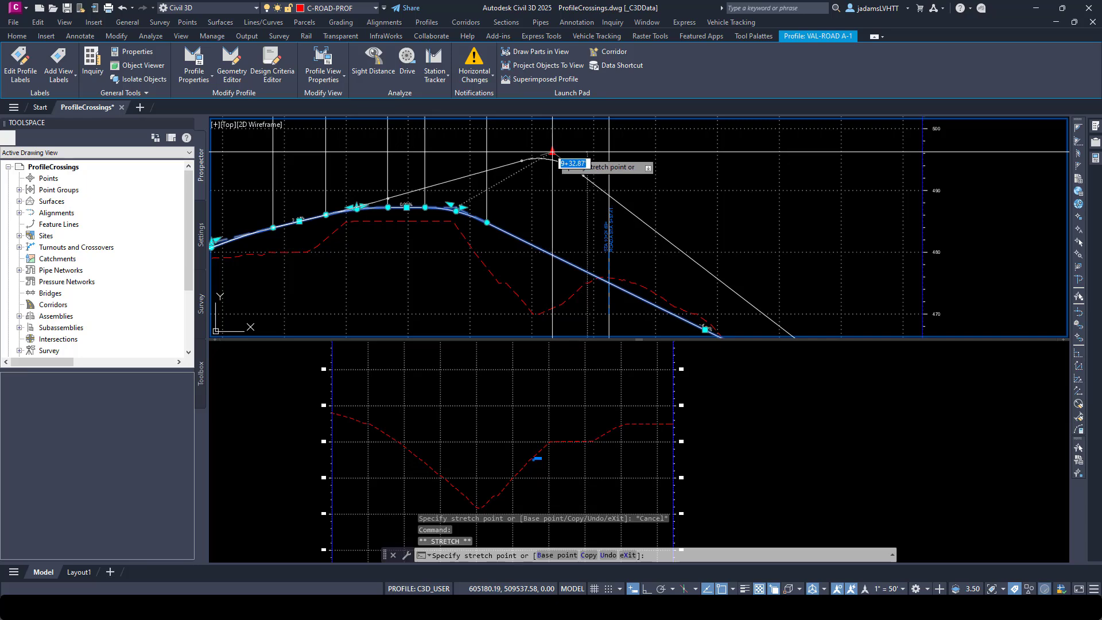
left_click(632, 146)
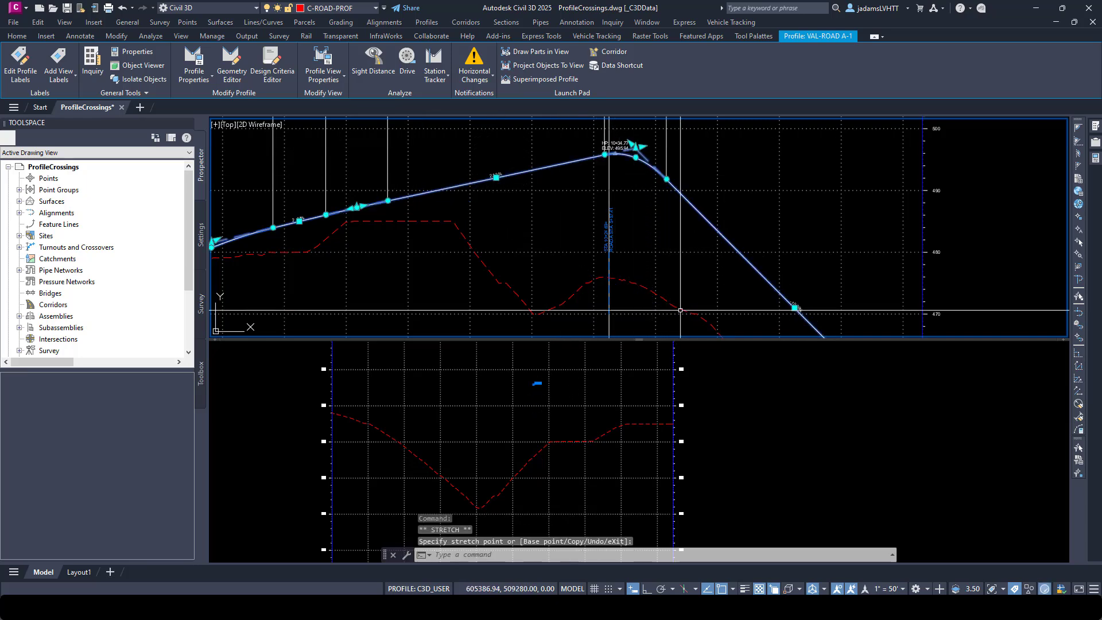
key("Escape")
left_click(552, 385)
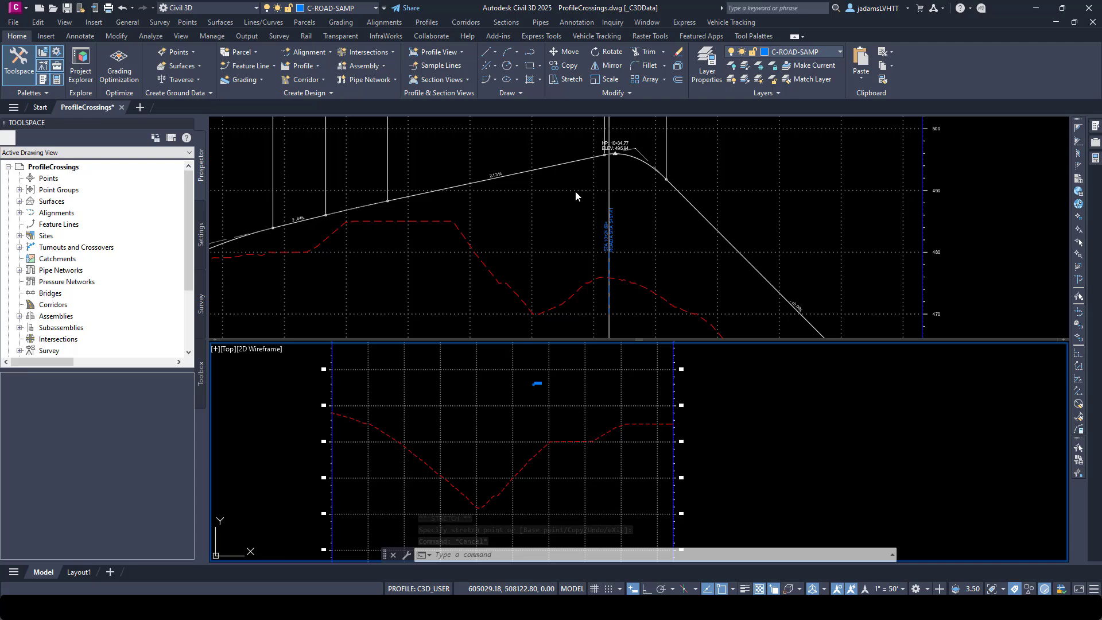
left_click(579, 238)
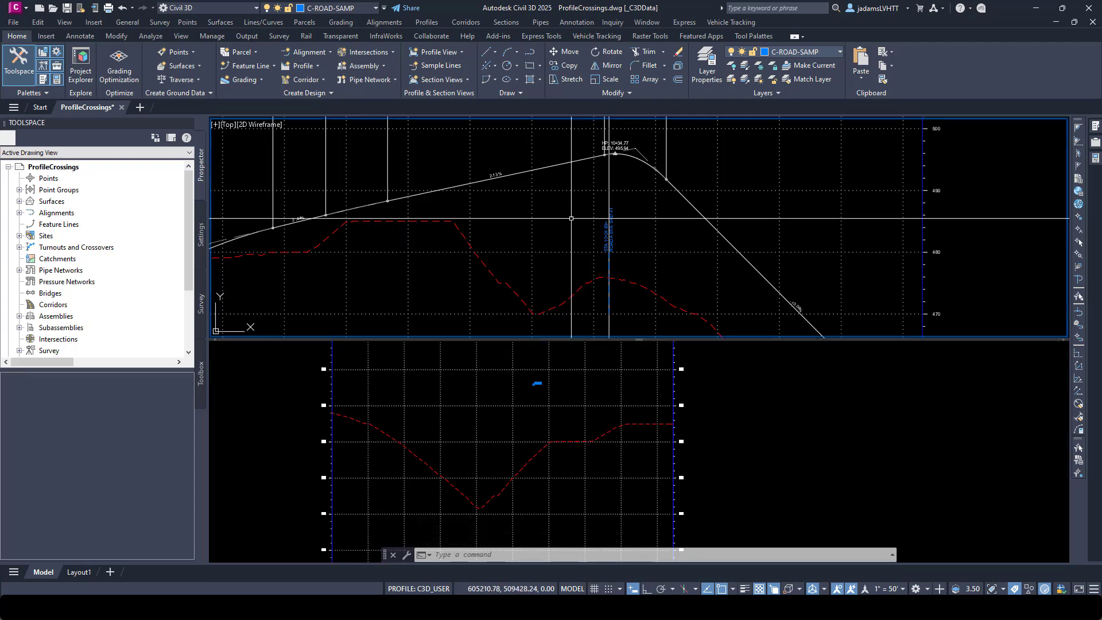